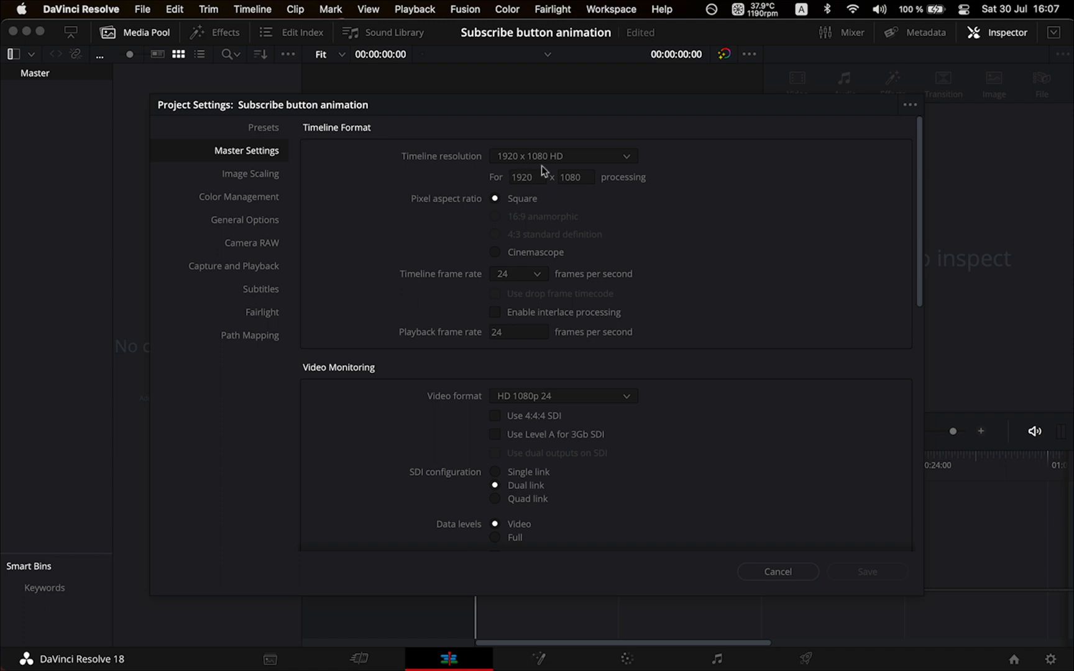
Step: Set the project's timeline resolution to 3840 x 2160 Ultra HD and its frame rate to 30, and save the settings
click(602, 157)
scroll(577, 226, down, 3)
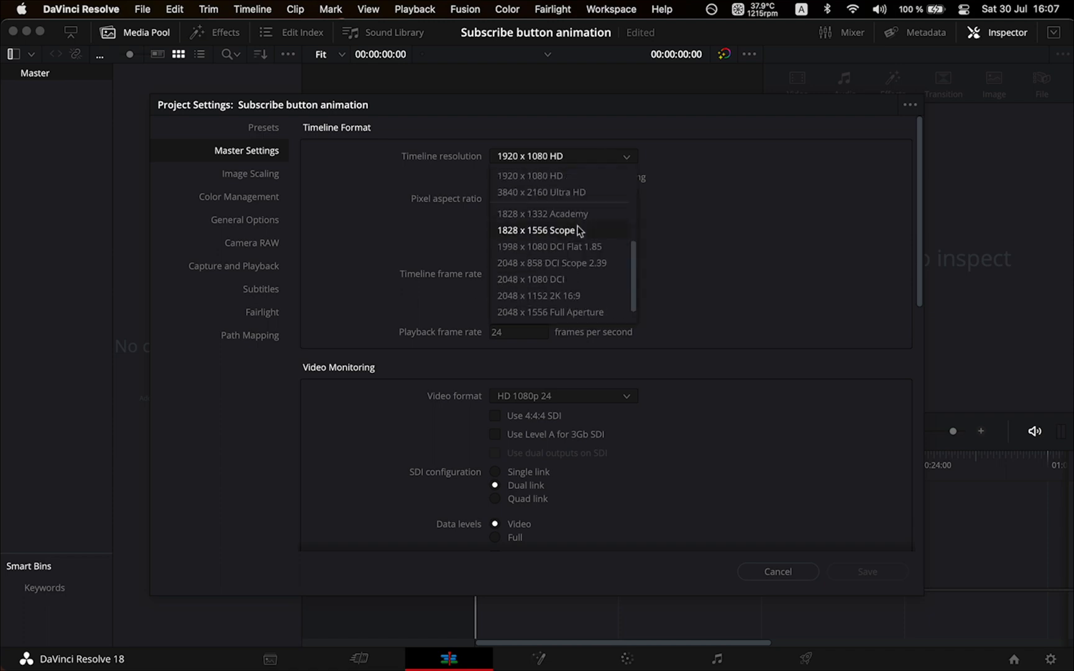
click(579, 193)
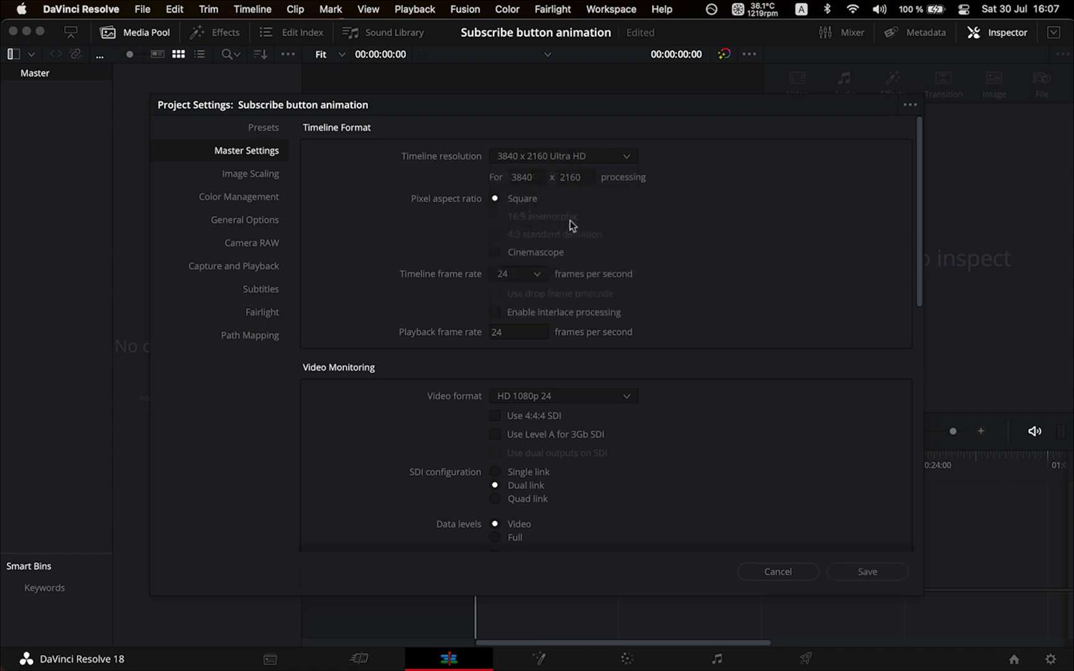
click(538, 276)
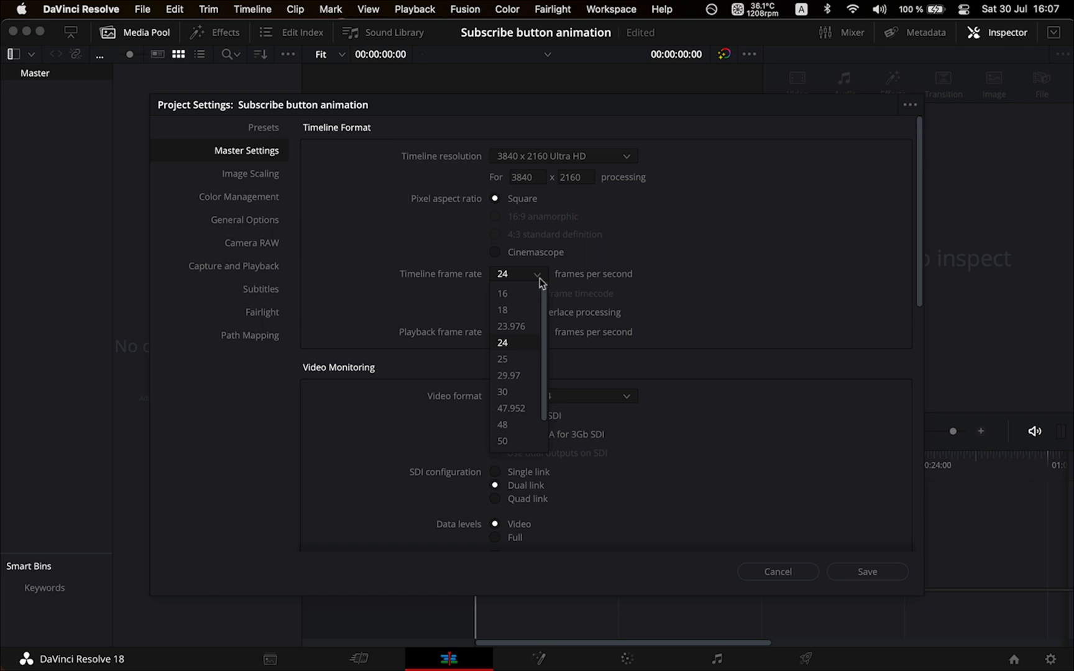
click(520, 392)
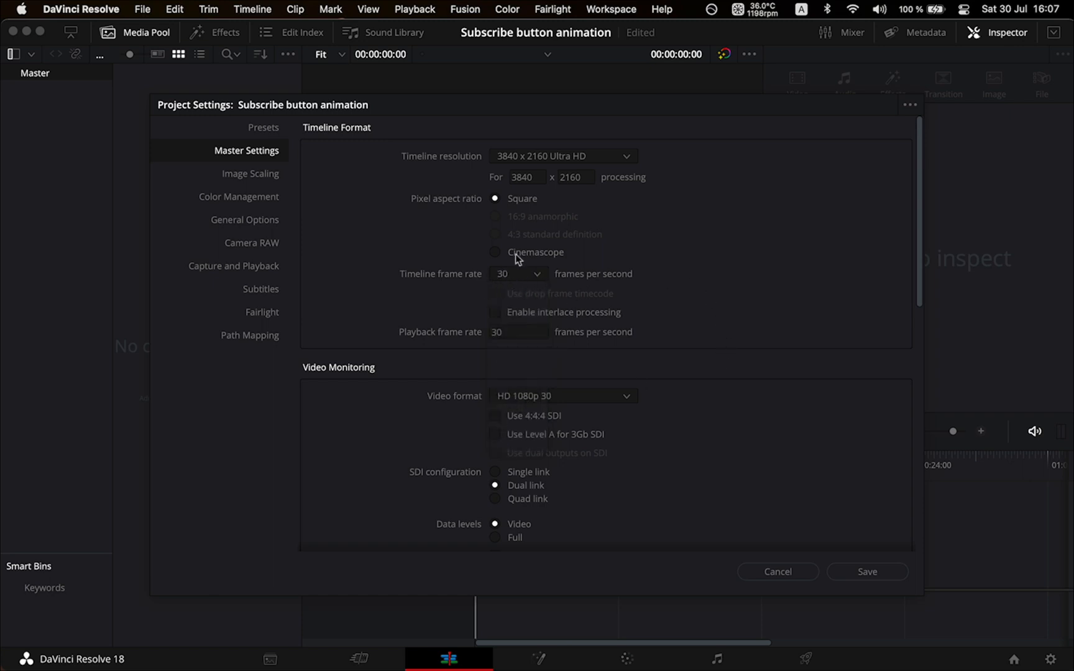
click(866, 574)
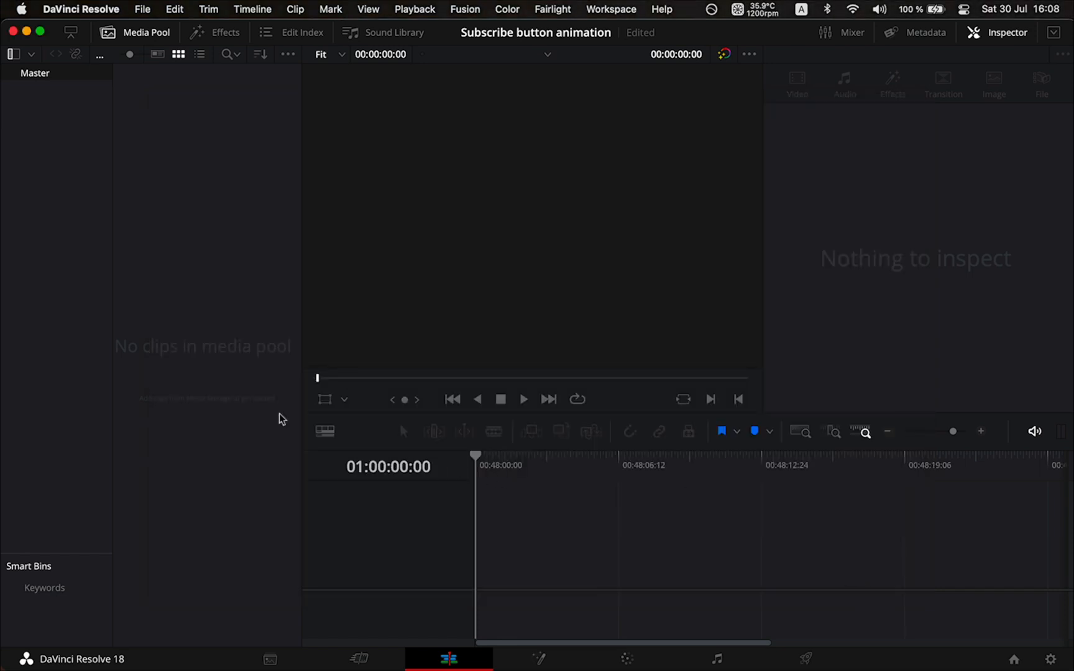
Step: Add a Four Color Gradient generator at the start of a new timeline and hide the effects library
click(213, 35)
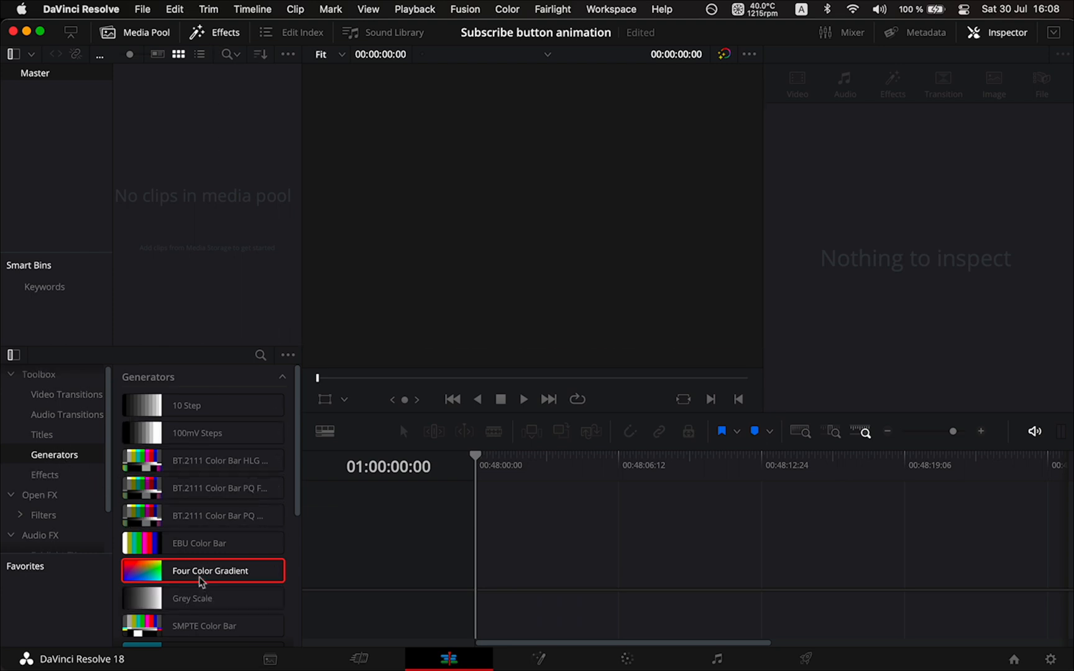
drag(200, 570, 478, 576)
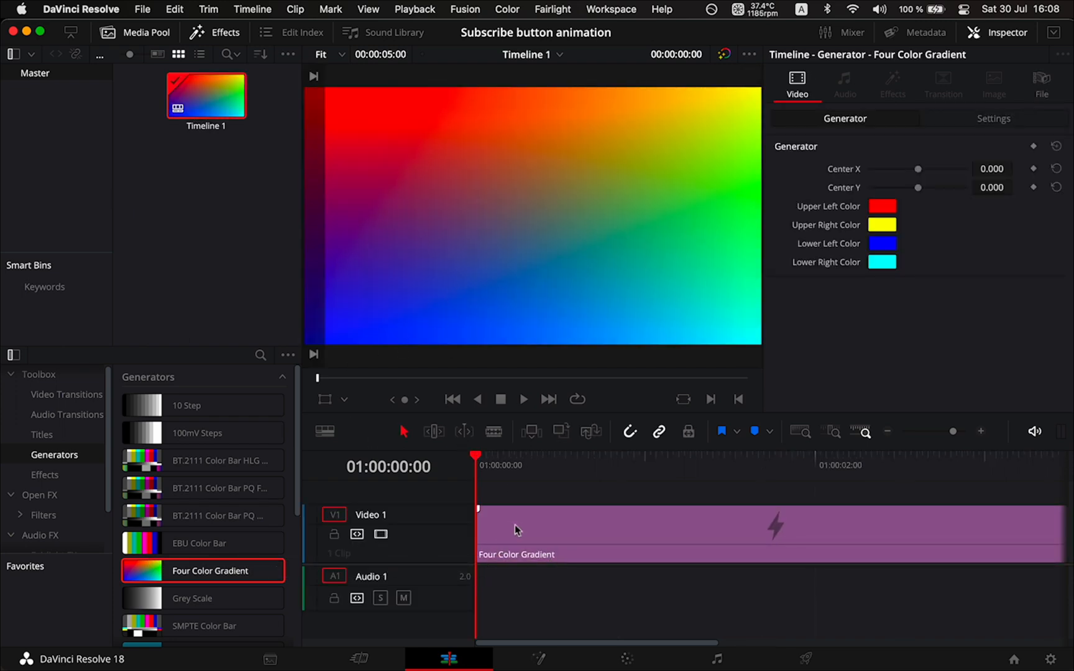
click(217, 35)
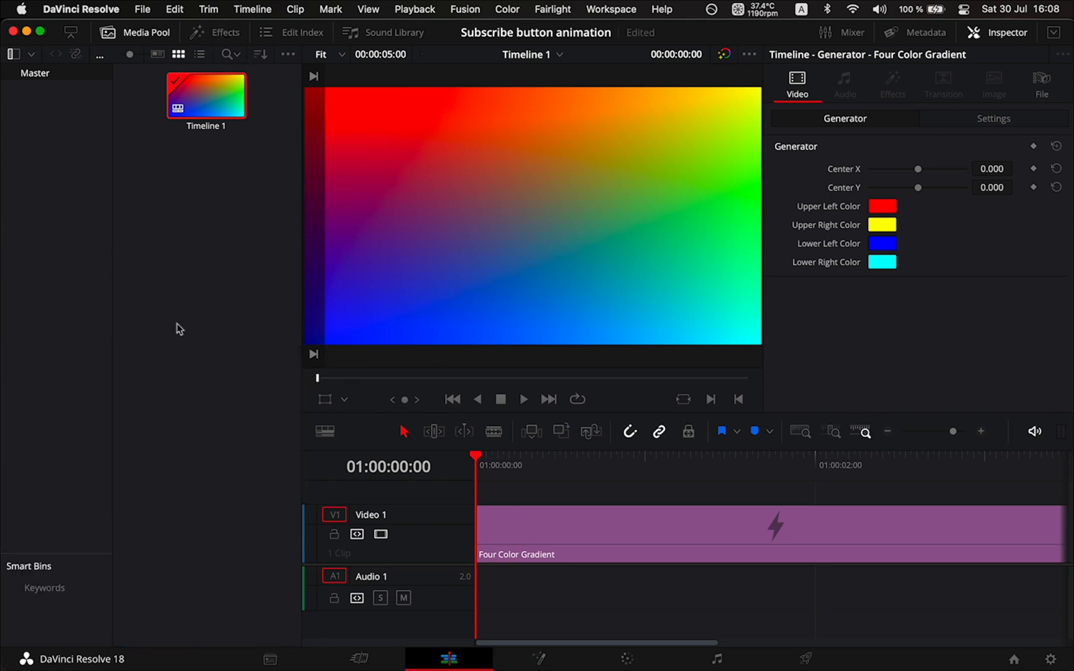
Step: Import bell.png, bell (1).png, the cursor image, mouse click.mp3 and ship bell.mp3 from the Finder into the media pool
mouse_move(1, 670)
click(477, 232)
key(ctrl+Up)
click(312, 163)
drag(437, 215, 163, 267)
click(209, 387)
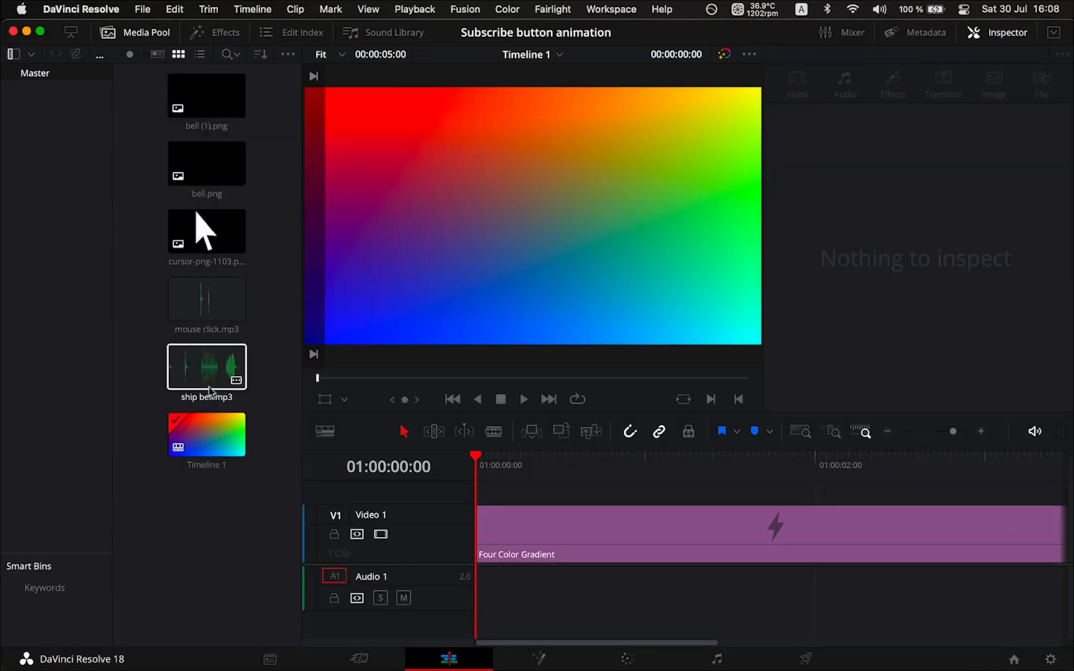
click(221, 335)
click(214, 359)
click(211, 310)
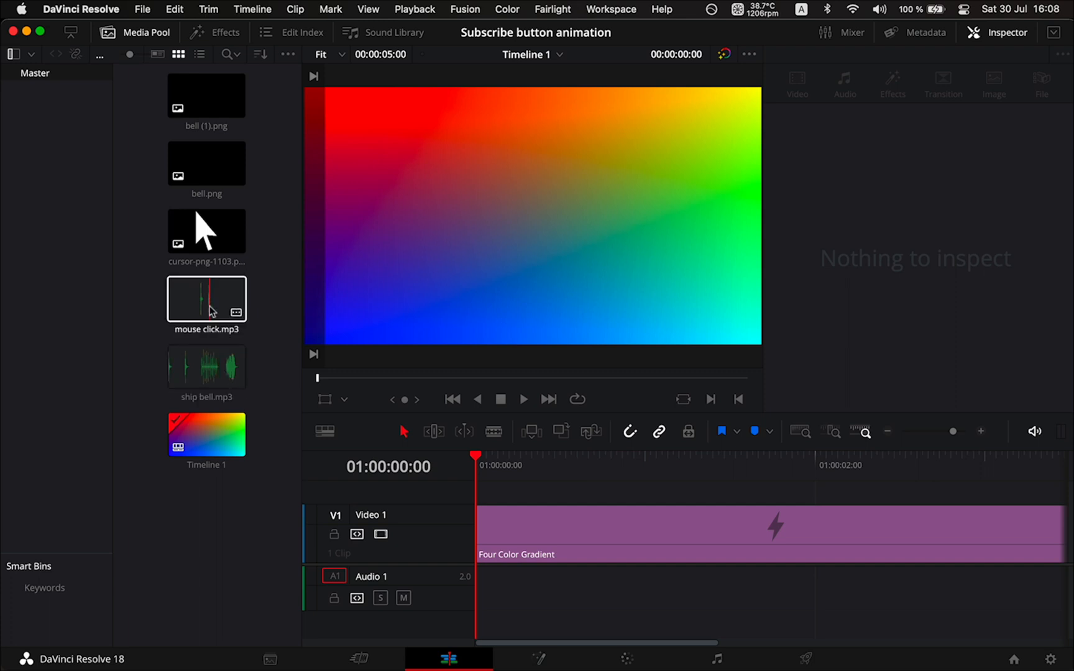
click(259, 442)
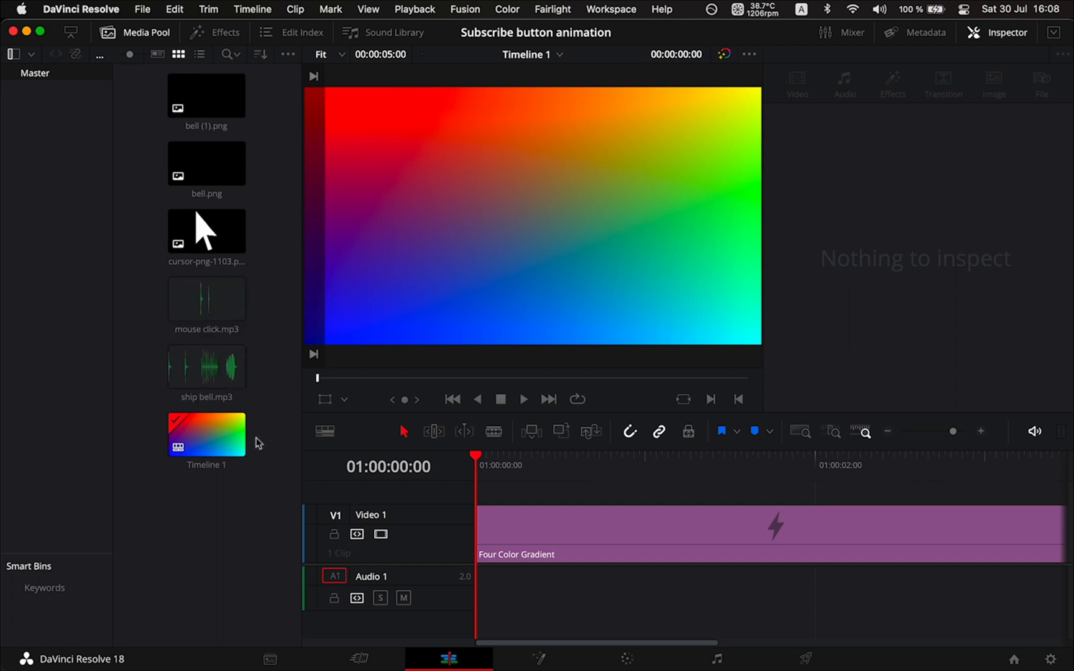
Step: Create a new Fusion composition clip named Button in the media pool and open it for editing
right_click(235, 510)
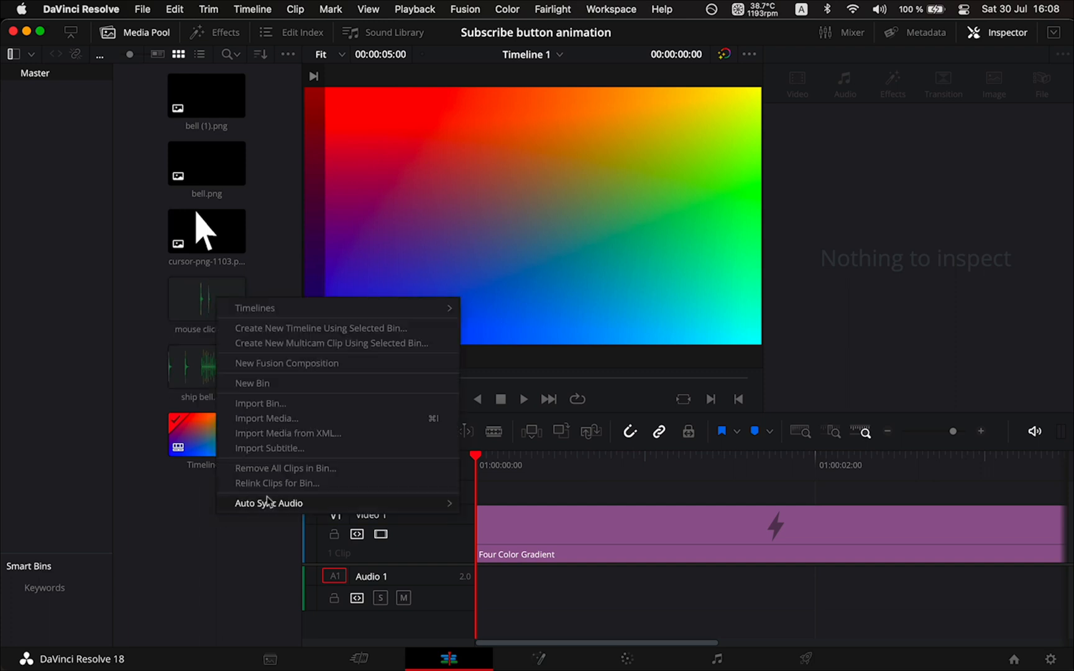
click(283, 368)
text(B)
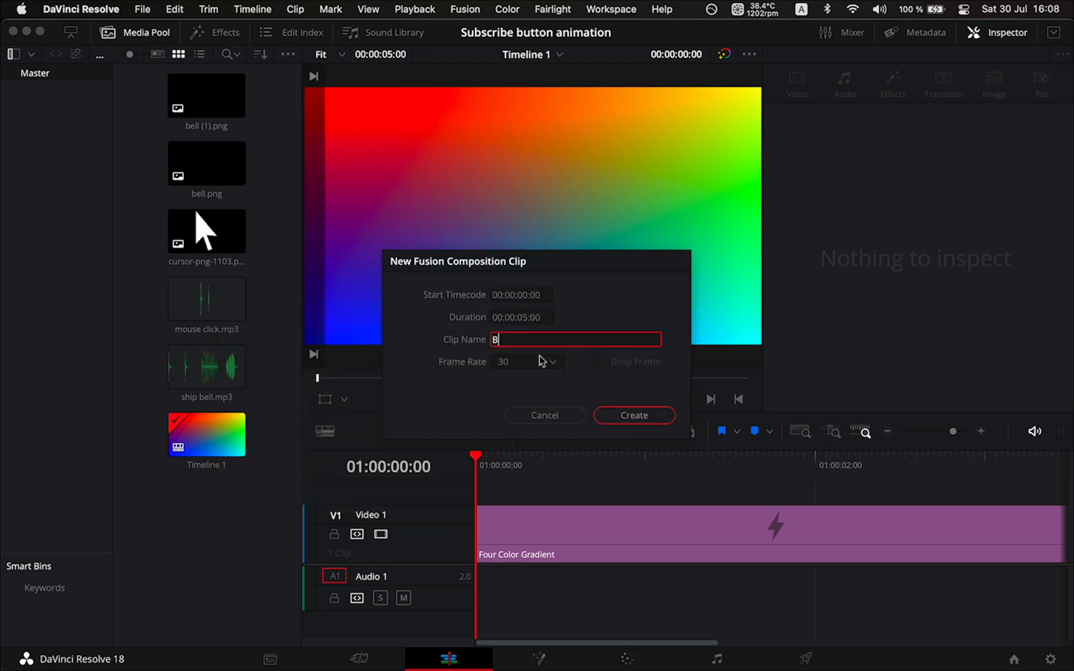
text(utton)
click(629, 414)
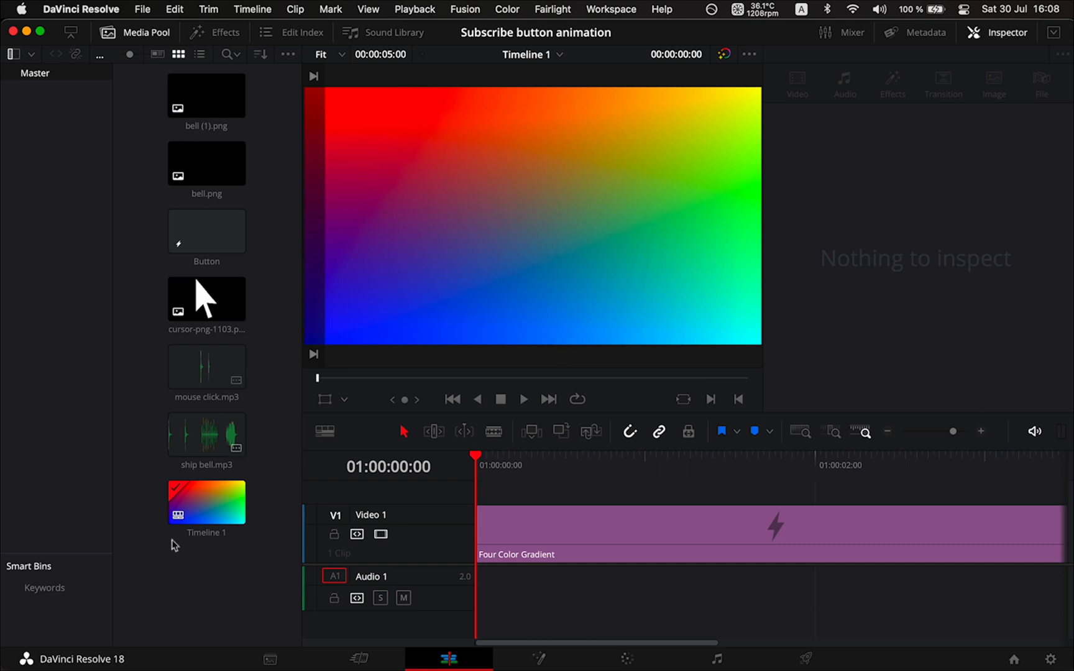
click(208, 242)
double_click(208, 242)
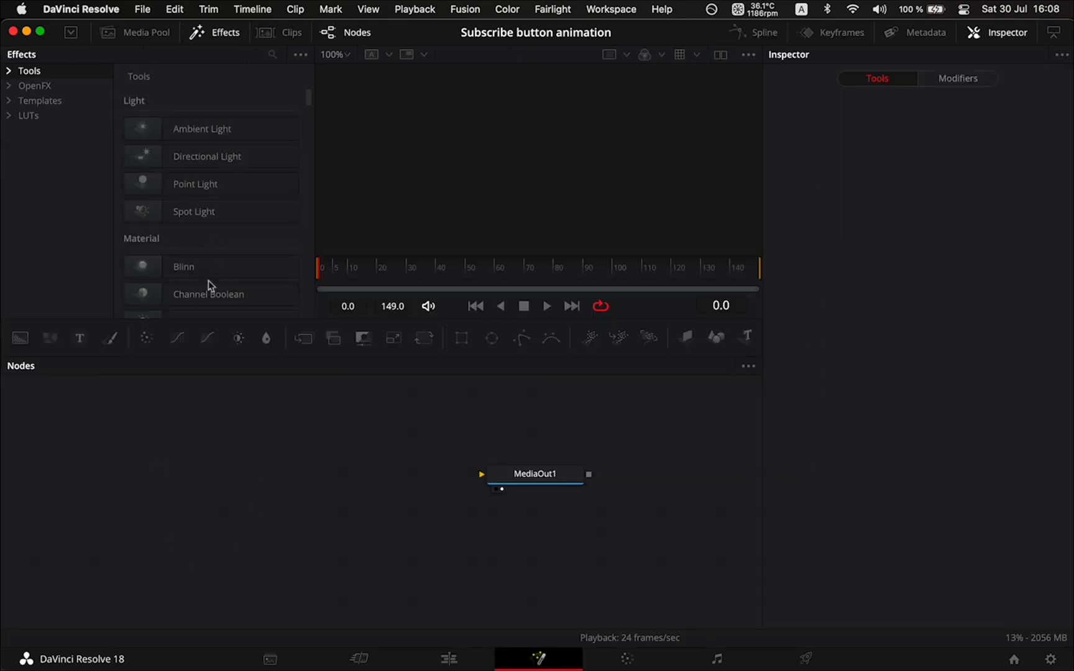
Step: Add a Background node, connect it to the MediaOut node and arrange it directly above that node
drag(20, 338, 211, 463)
drag(274, 476, 607, 610)
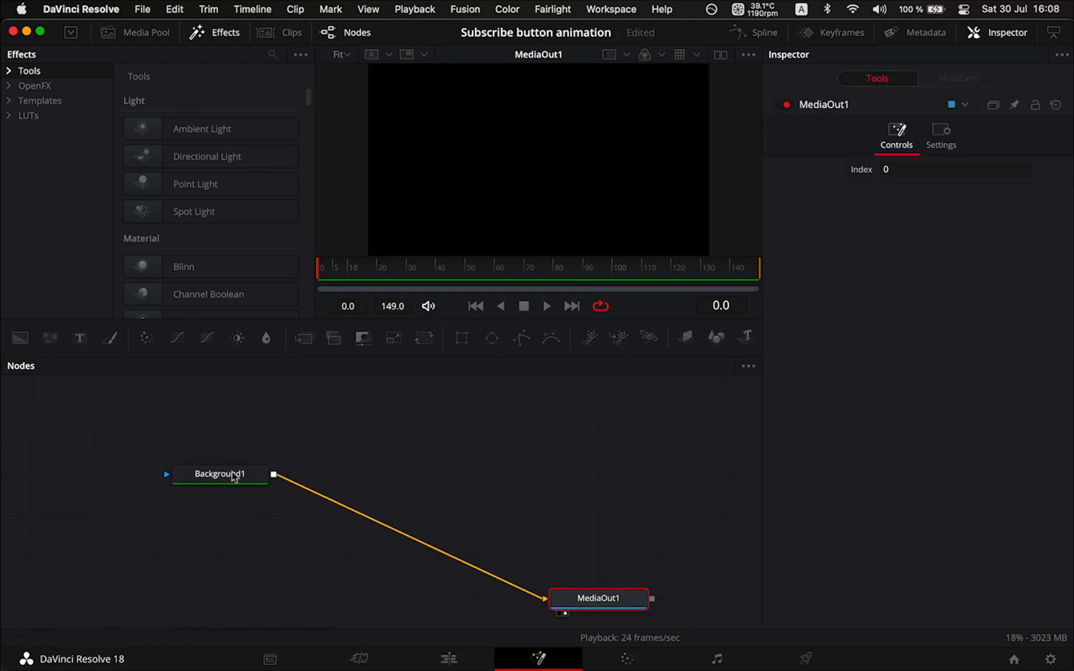
drag(216, 476, 598, 392)
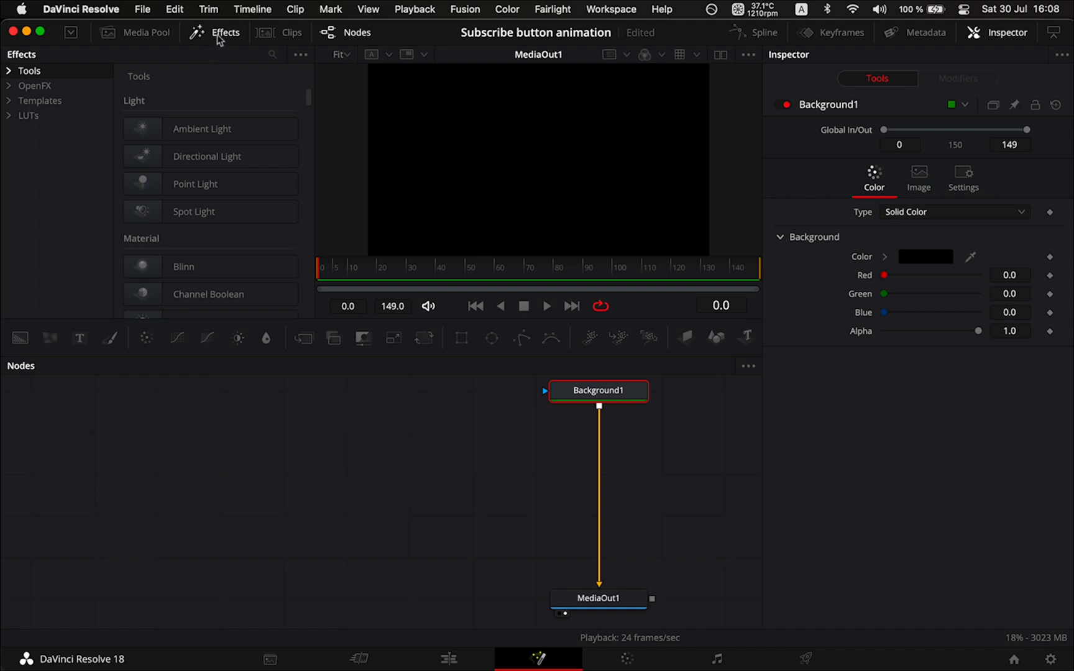
Step: Add an sRectangle node from the Shape tools to the empty area beside the background node
click(9, 71)
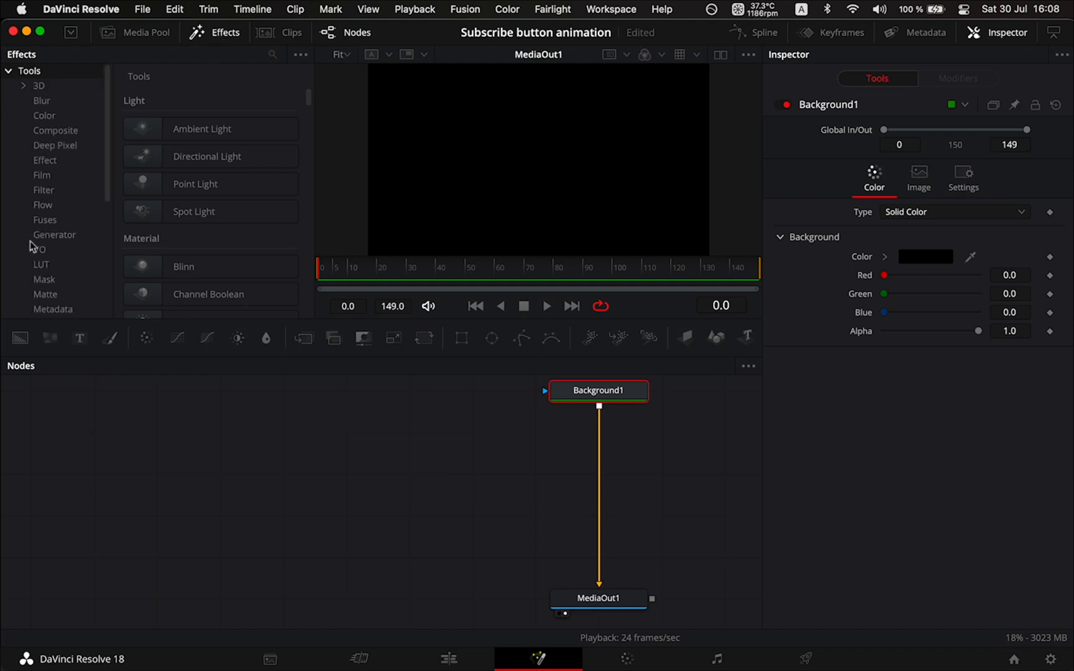
scroll(56, 264, down, 3)
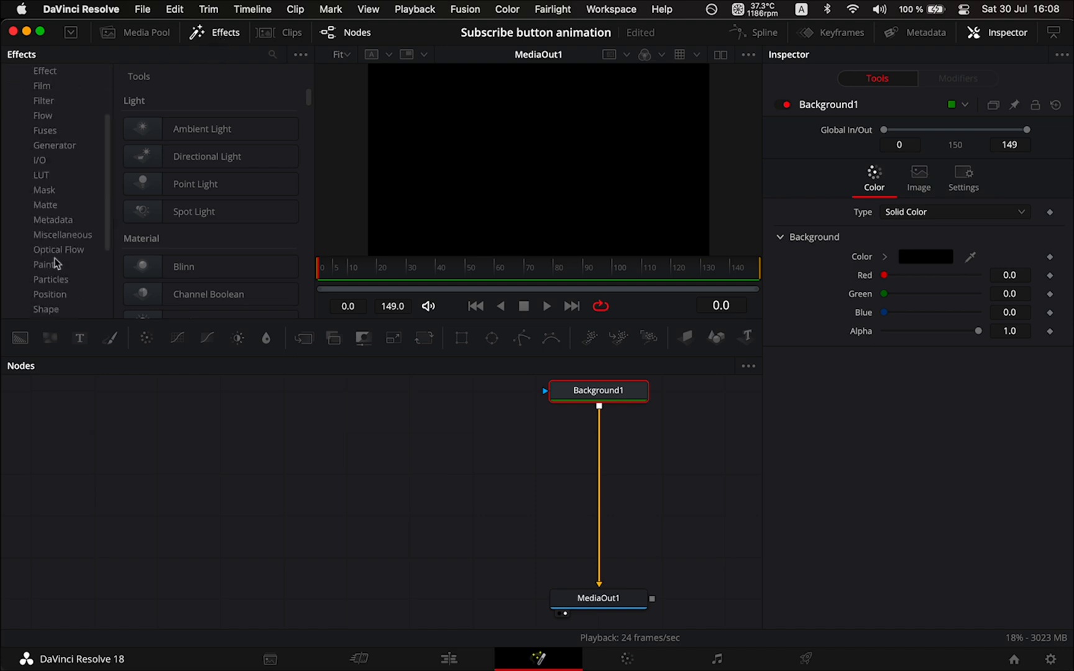
click(46, 309)
scroll(211, 245, down, 5)
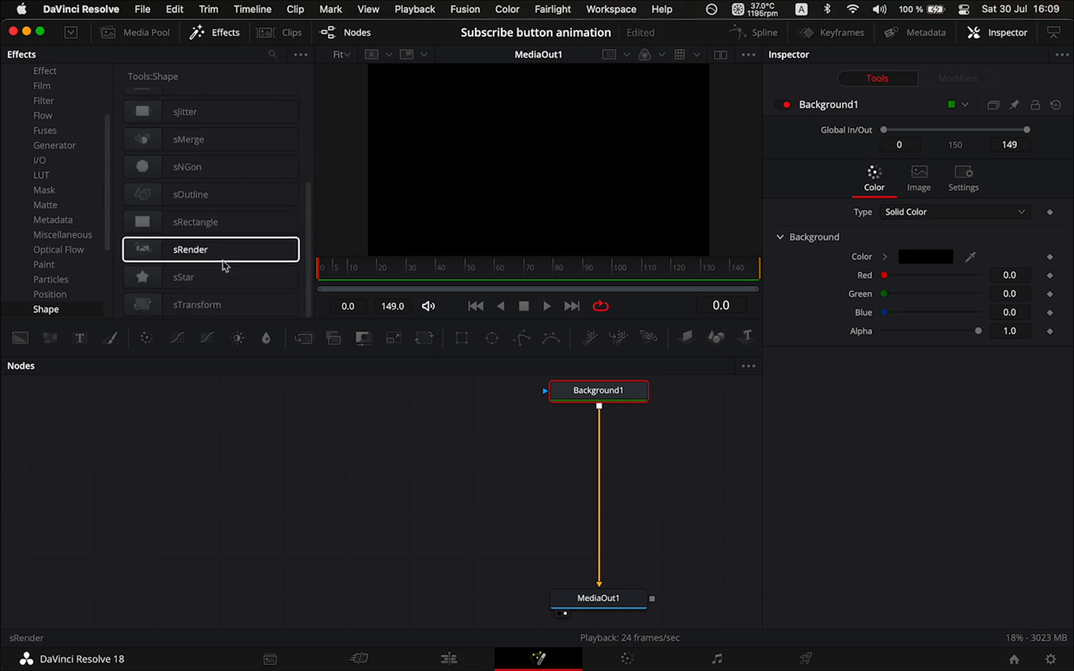
drag(199, 223, 200, 442)
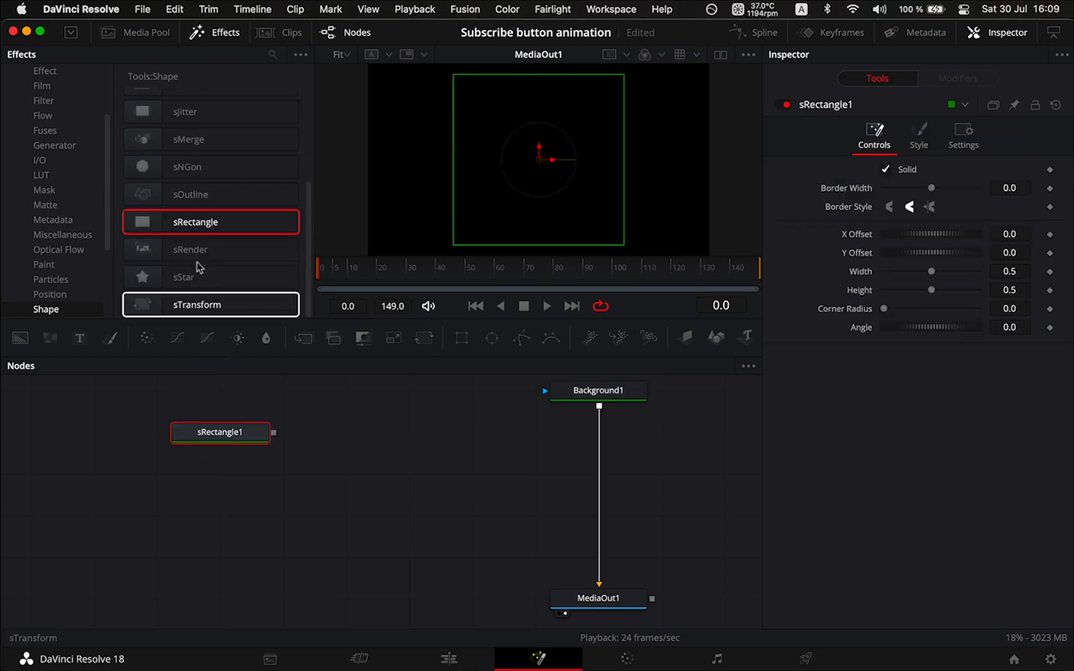
Step: Add an sRender node fed by the rectangle shape and merge its output over the background
drag(196, 250, 375, 456)
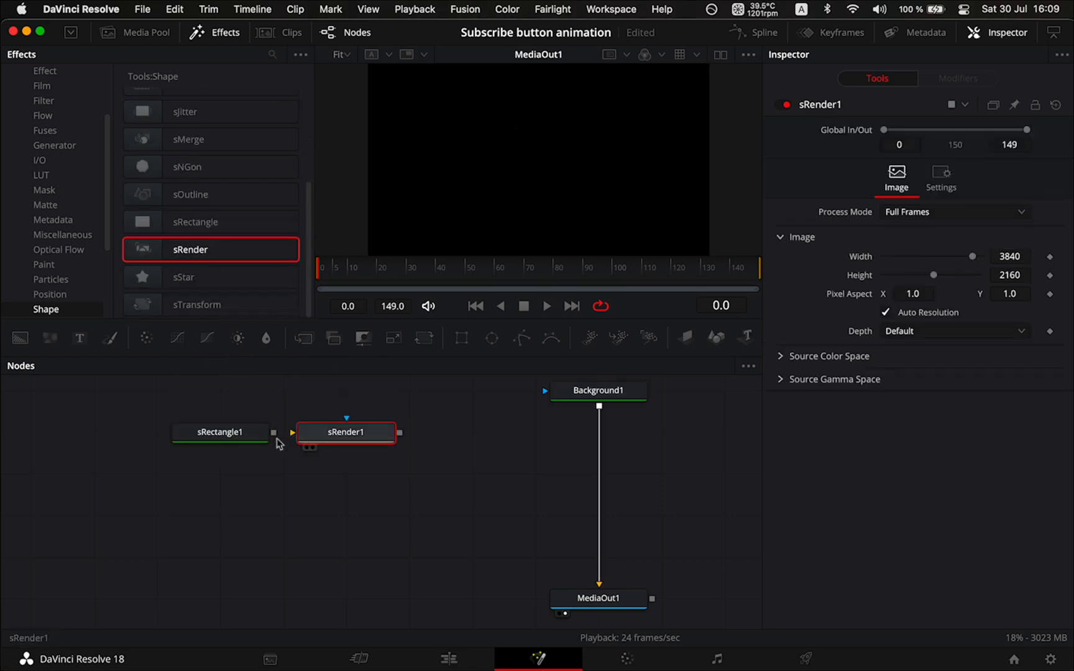
mouse_move(273, 432)
mouse_down()
mouse_move(302, 433)
mouse_move(289, 437)
mouse_up()
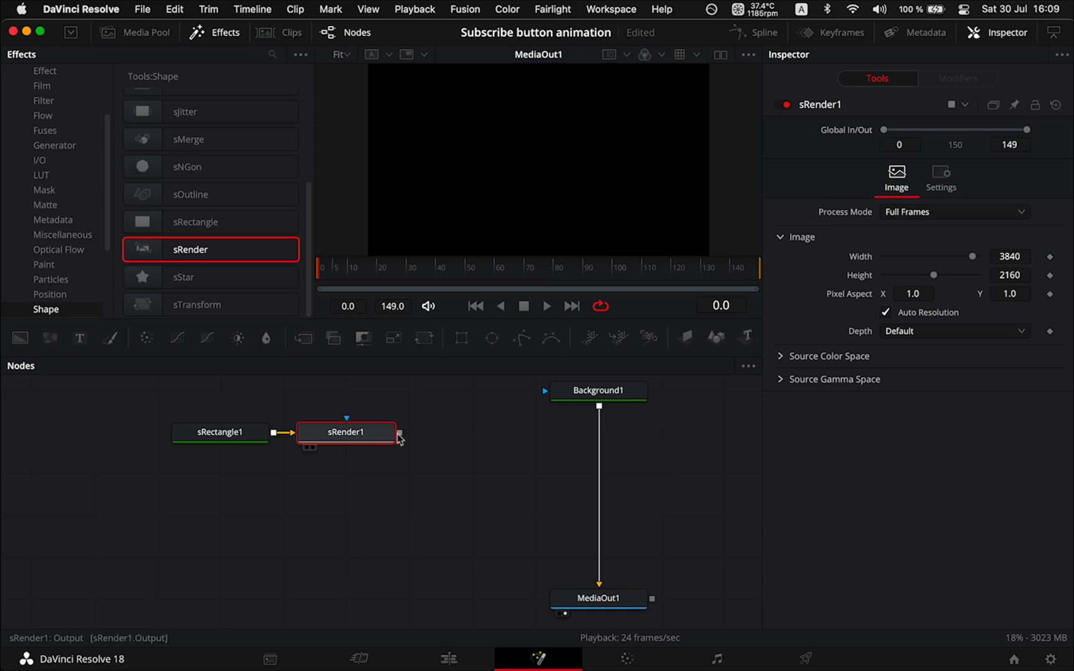
drag(456, 441, 600, 410)
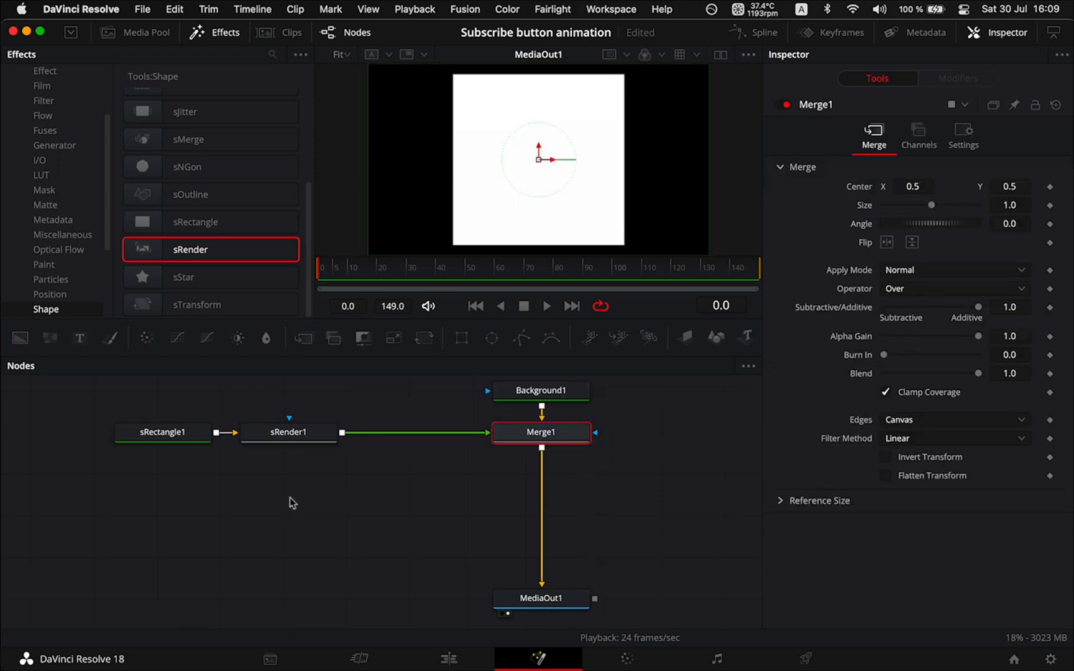
Step: Colour the rectangle a slightly darkened red, about 0.73 red, 0 green and 0.02 blue
click(189, 438)
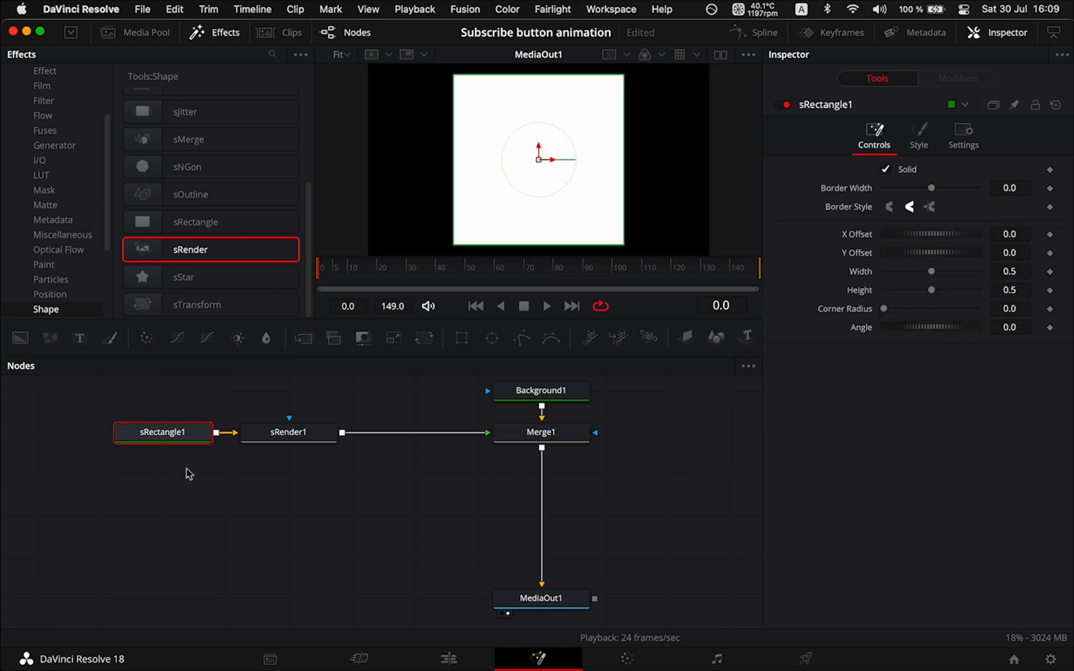
click(919, 138)
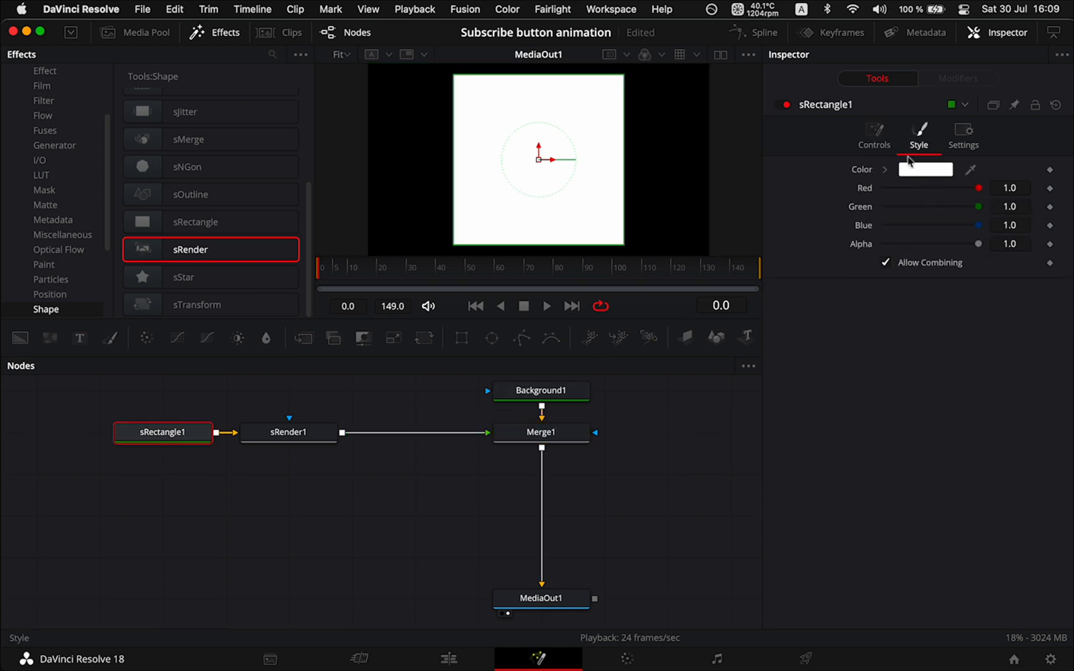
click(925, 173)
drag(178, 452, 196, 448)
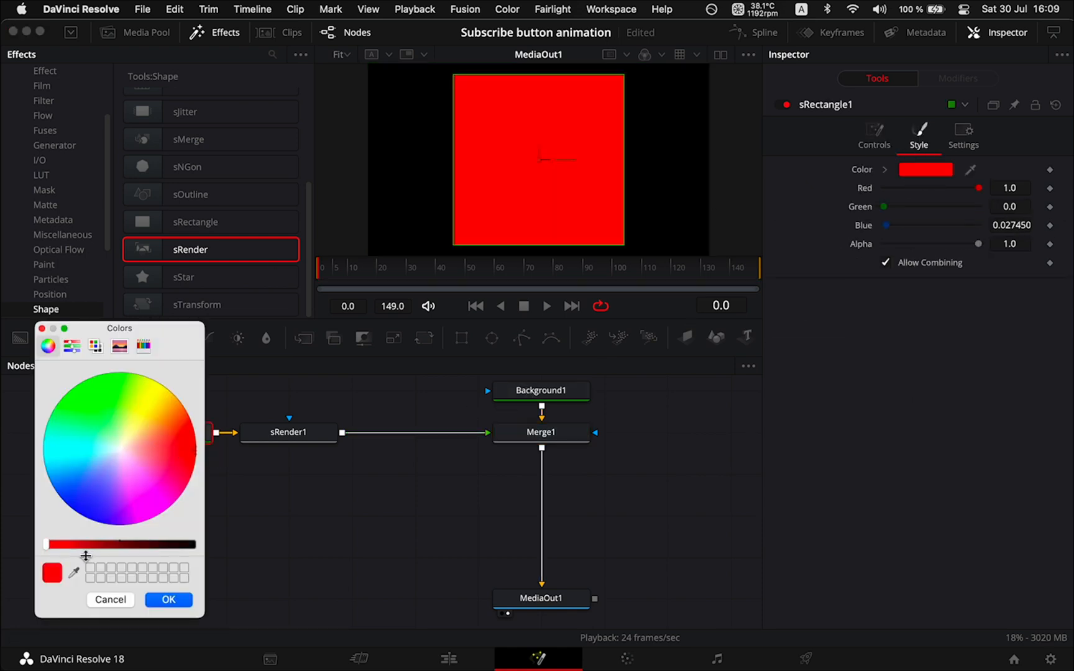
drag(74, 545, 88, 551)
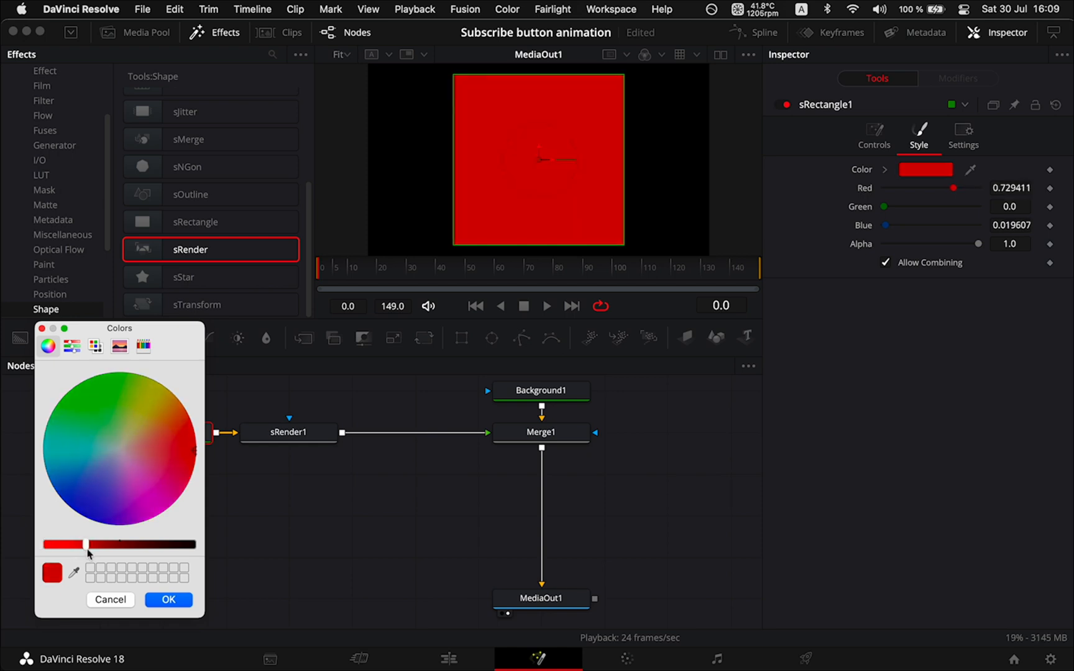
click(185, 602)
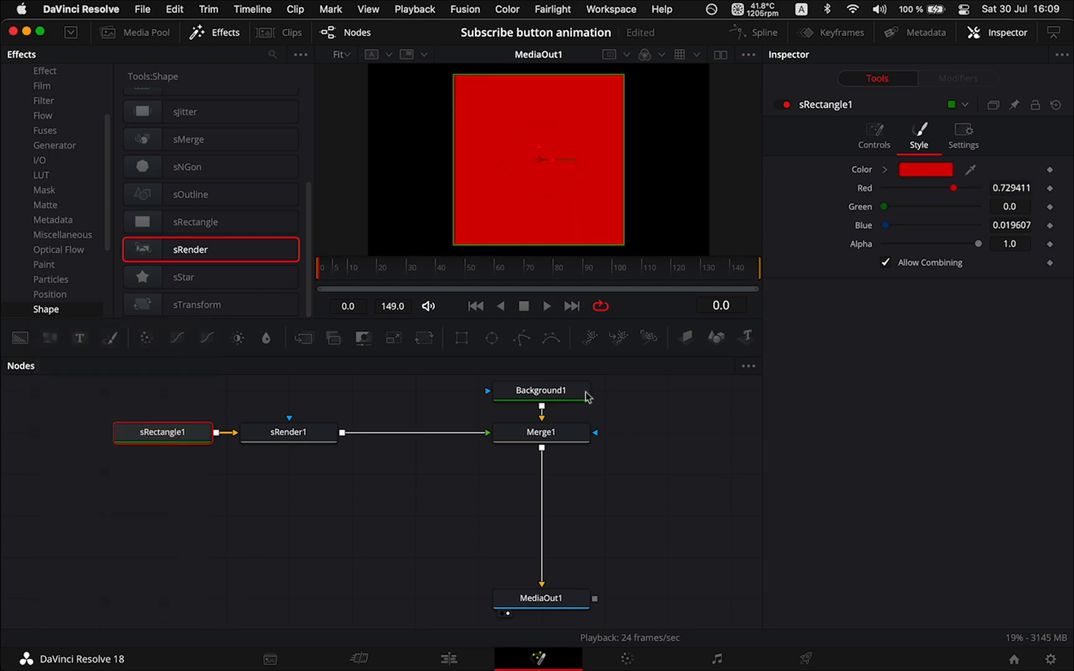
Step: Resize the rectangle to about 0.252 wide and 0.063 high and round its corners
click(873, 133)
drag(931, 295, 890, 296)
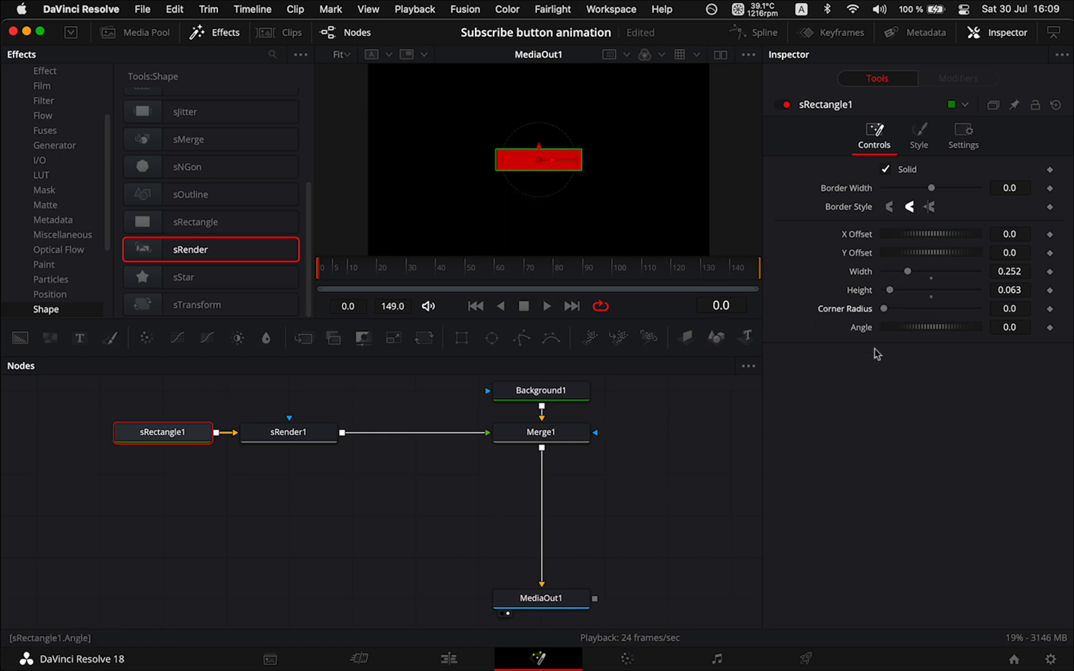
drag(884, 309, 926, 309)
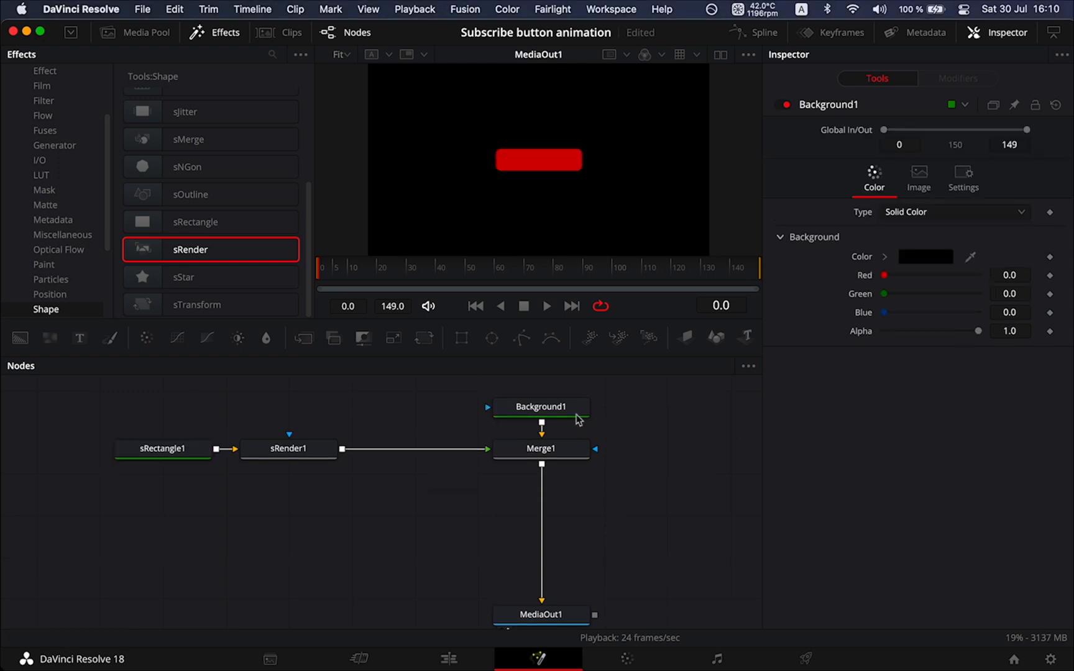
Step: Set the Background1 node's colour to the Moss green preset
click(576, 415)
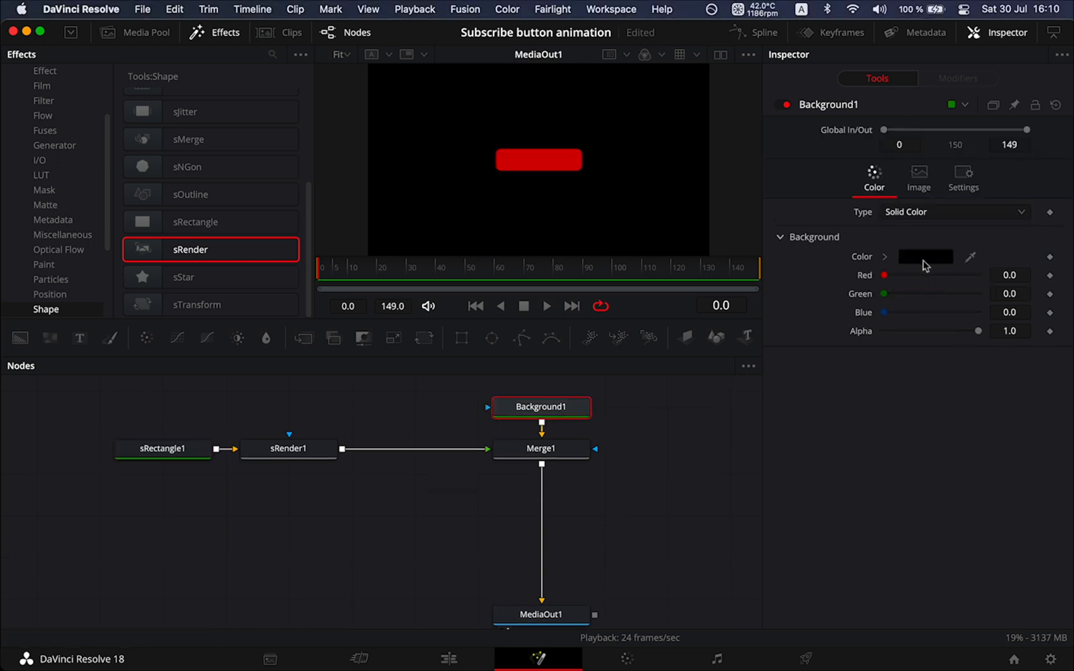
click(922, 258)
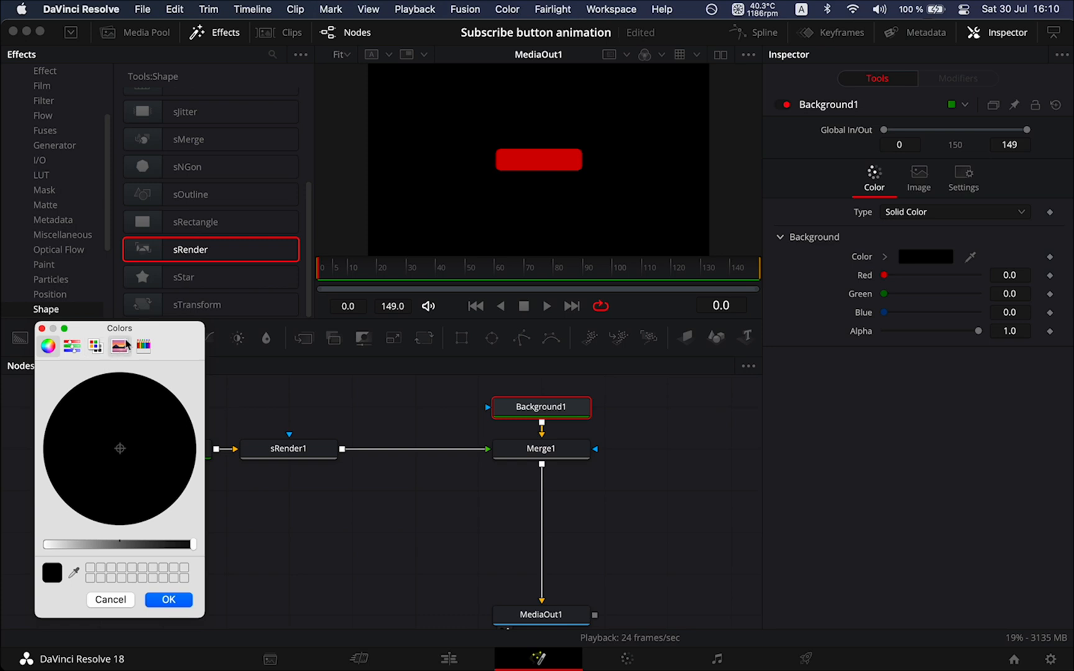
click(144, 346)
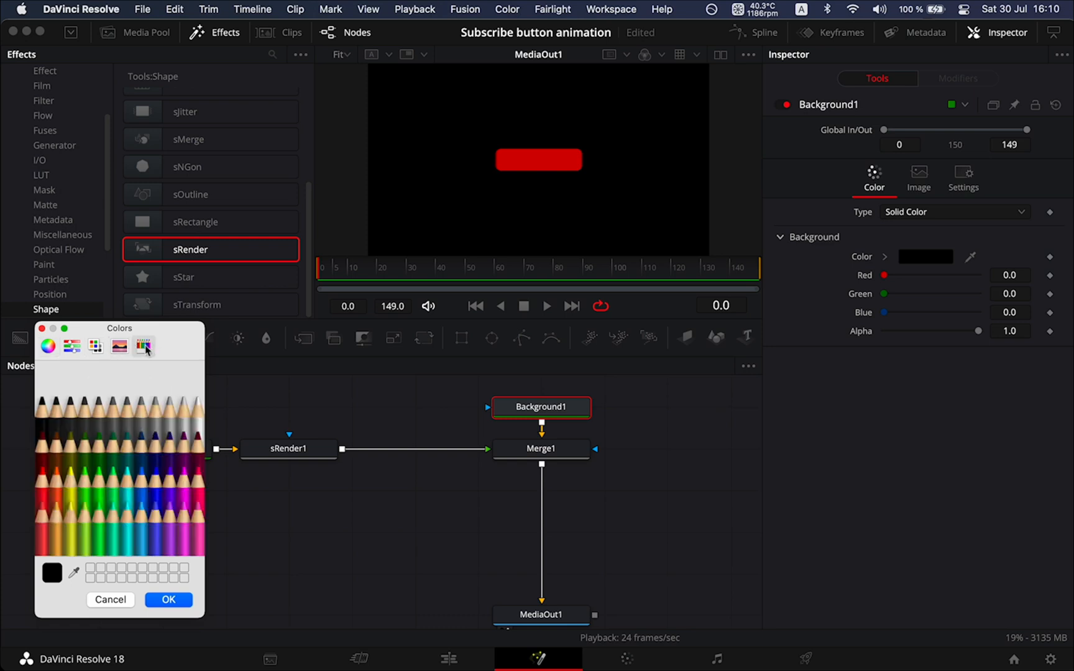
click(102, 458)
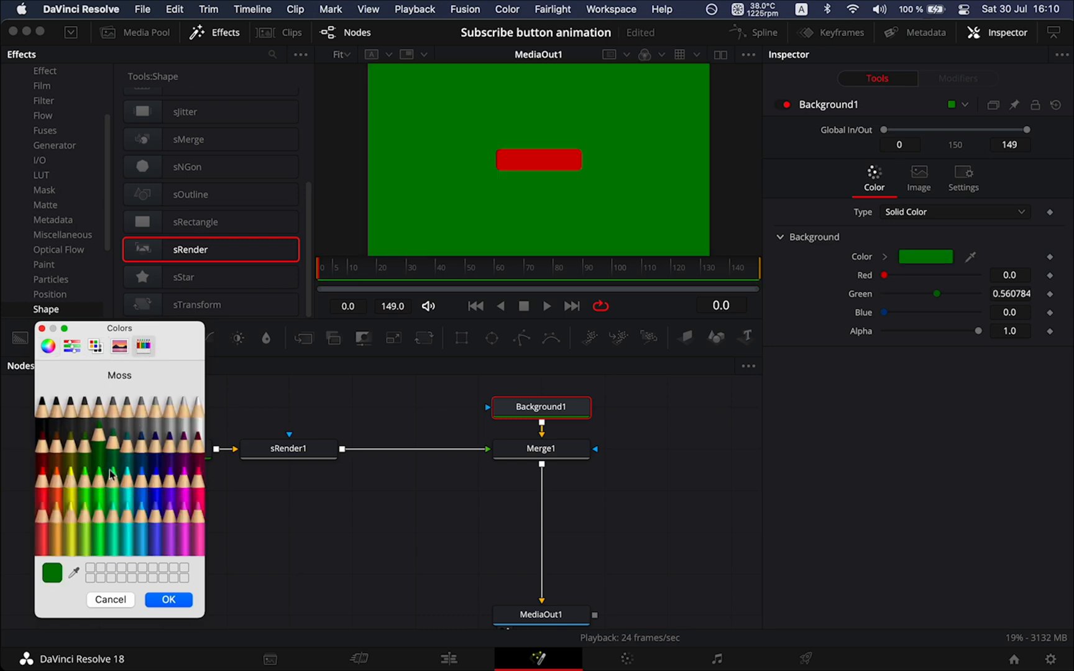
click(168, 601)
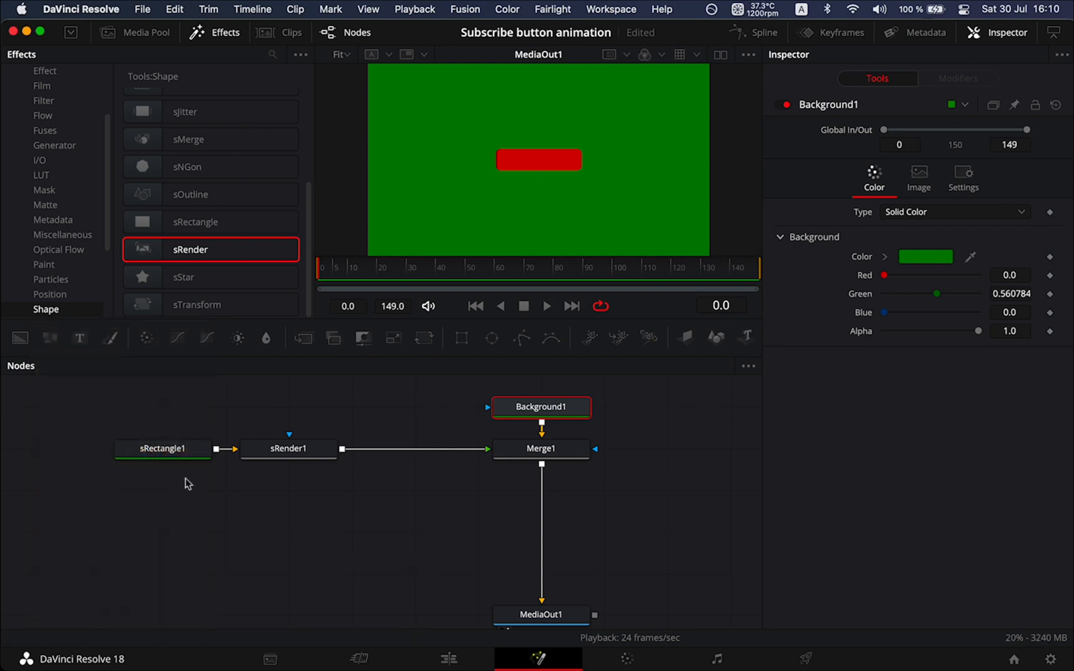
Step: Duplicate the sRectangle1 node, combining both rectangles through an sMerge ahead of sRender1, and spread the nodes apart
click(176, 454)
key(ctrl+v)
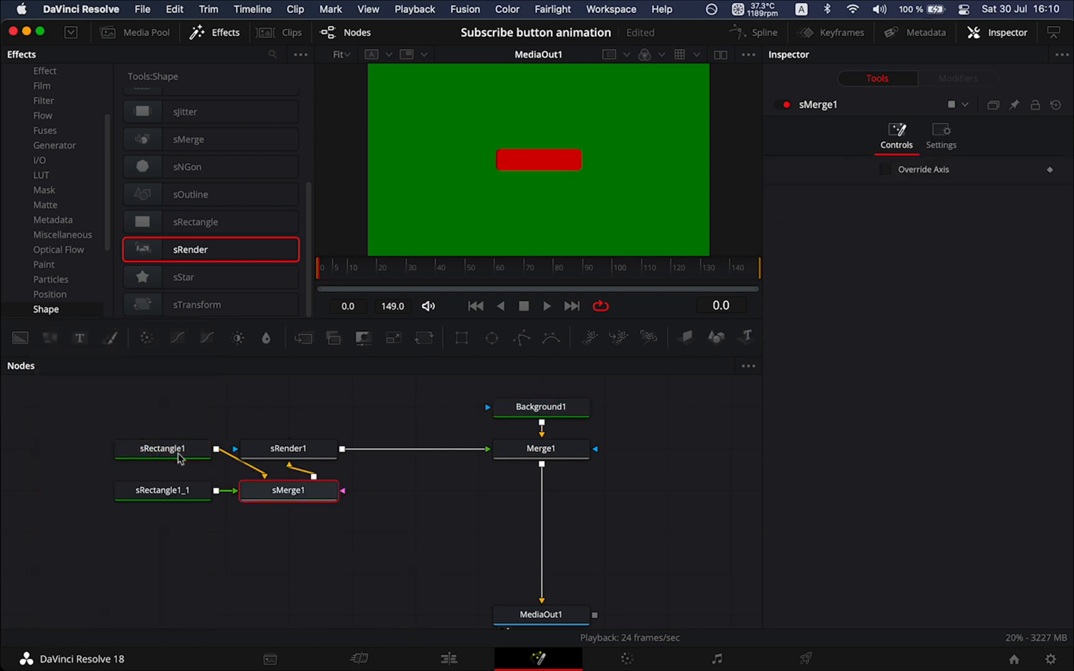
drag(294, 497, 294, 414)
drag(190, 452, 126, 411)
drag(184, 495, 113, 481)
click(114, 480)
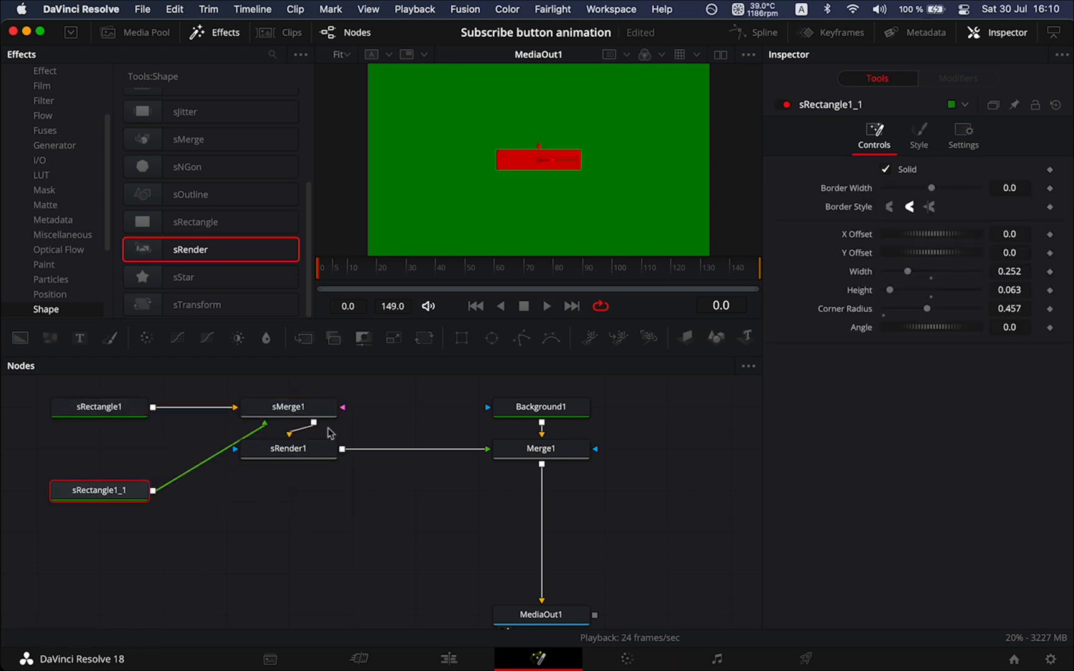
drag(297, 410, 381, 453)
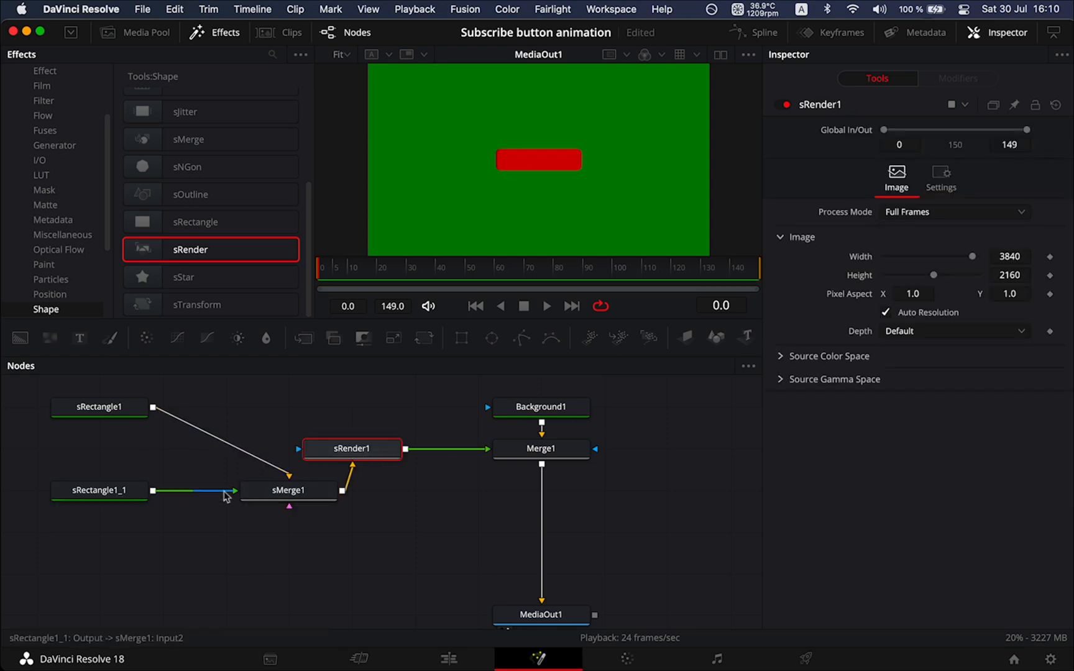
Step: Rename the duplicated rectangle node as top and the original rectangle node as light
click(124, 491)
key(F2)
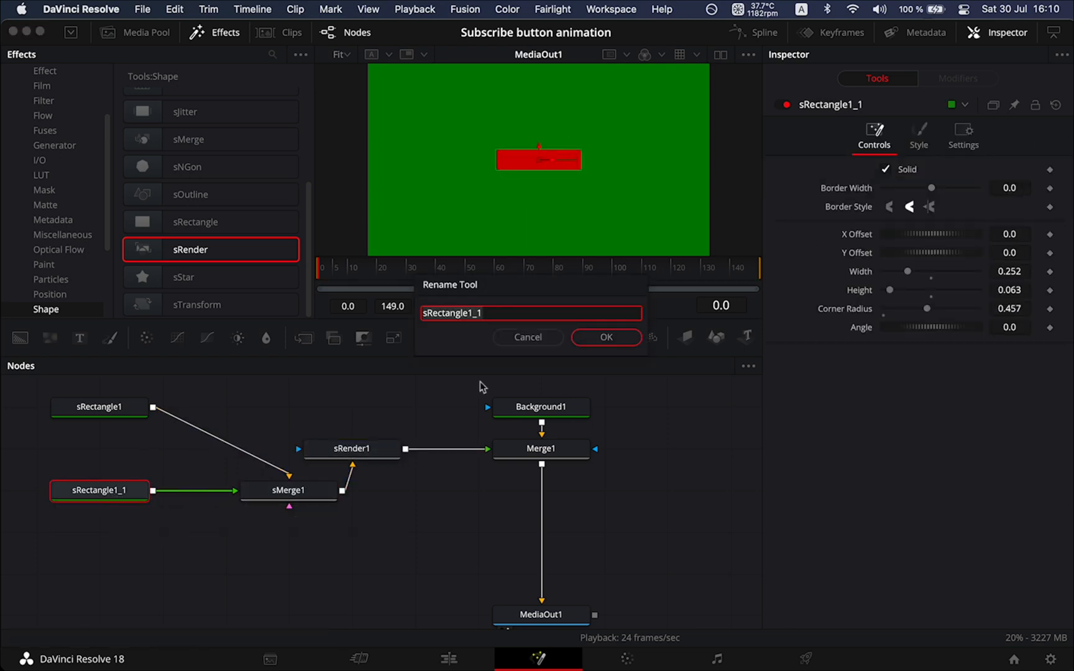
text(top)
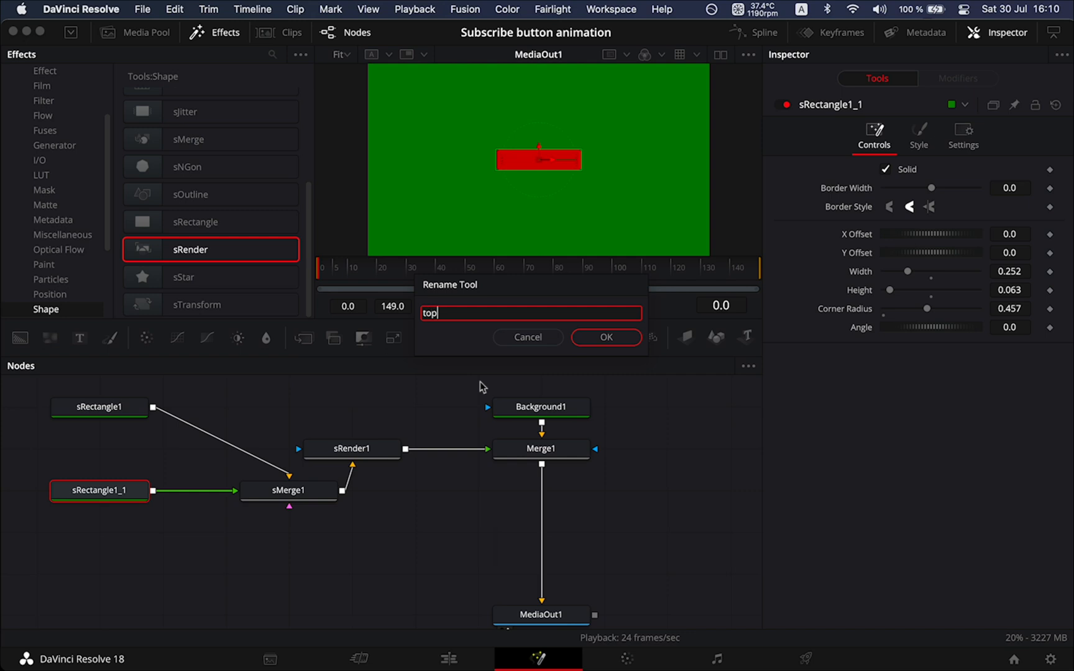
click(605, 338)
right_click(121, 409)
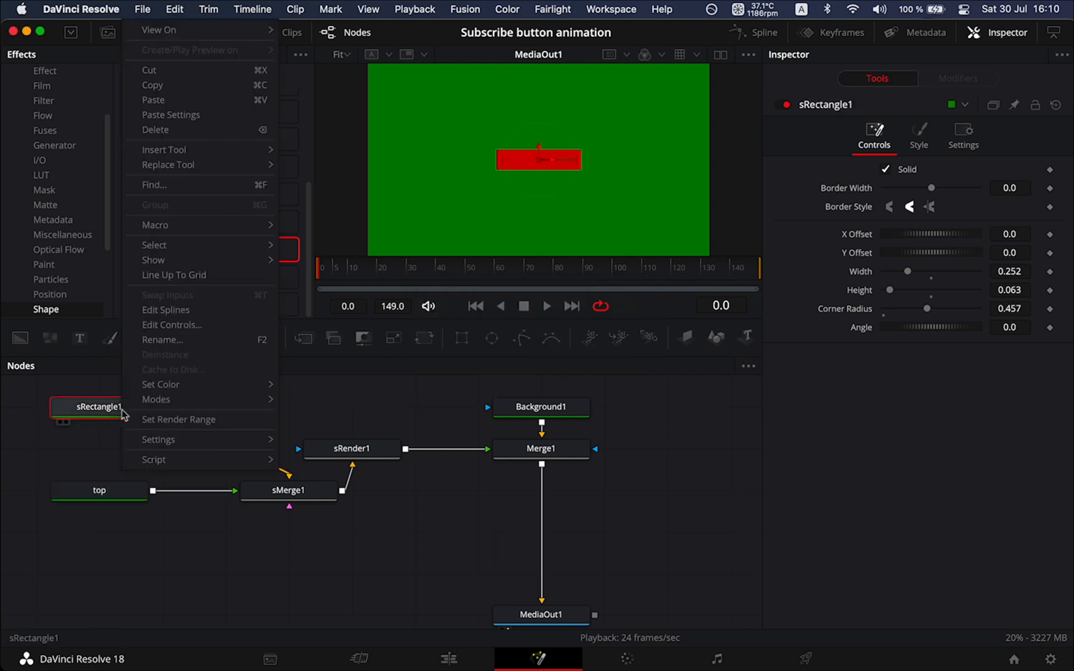
click(180, 345)
key(BackSpace)
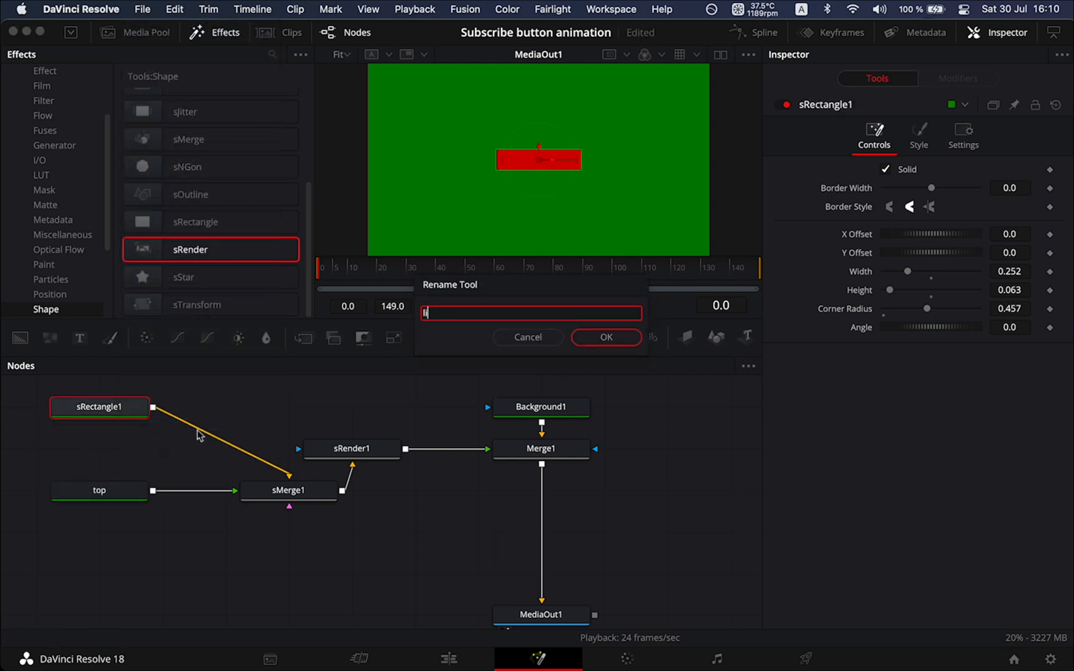
key(Return)
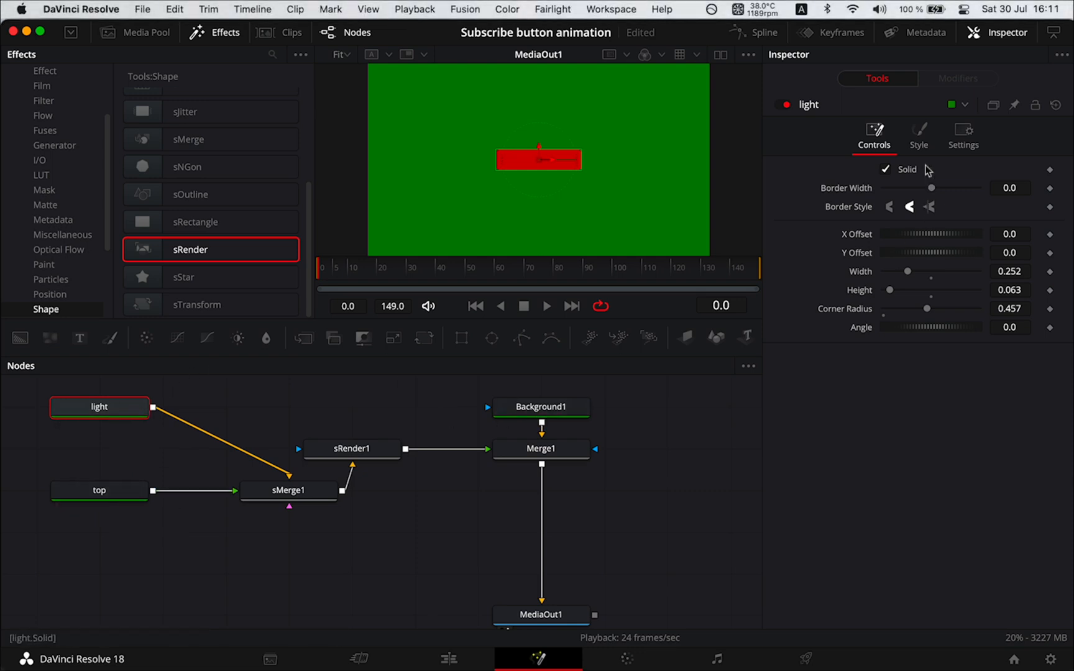
Step: Colour the light rectangle a pale red, about 0.855 red, 0.627 green and 0.573 blue
click(918, 134)
click(932, 171)
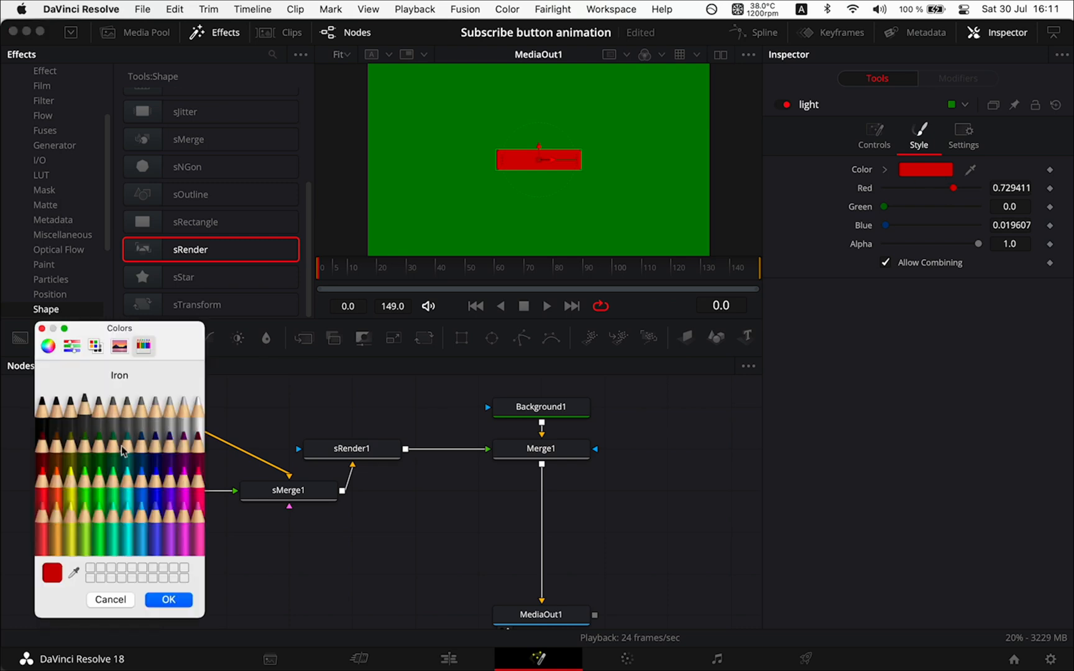
click(48, 345)
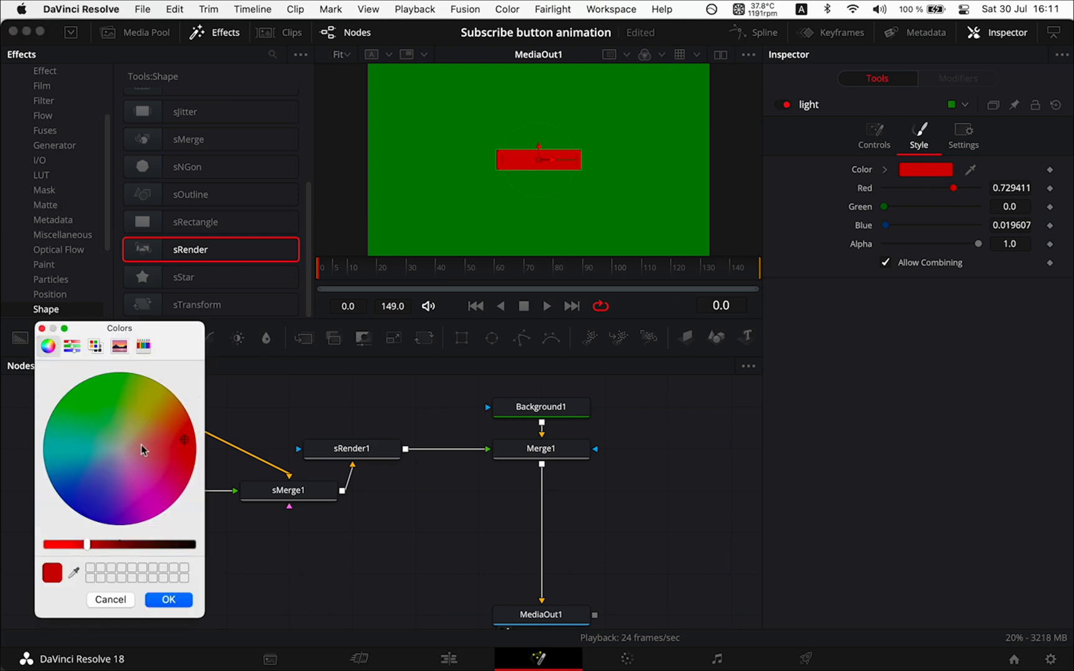
click(141, 445)
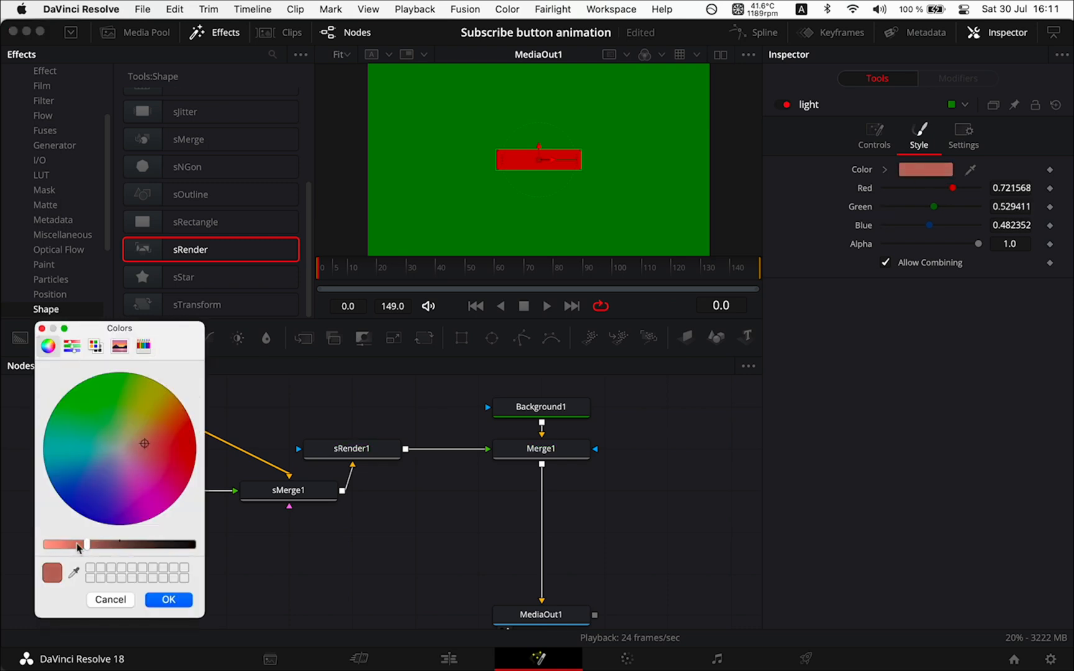
drag(78, 547, 66, 544)
click(168, 600)
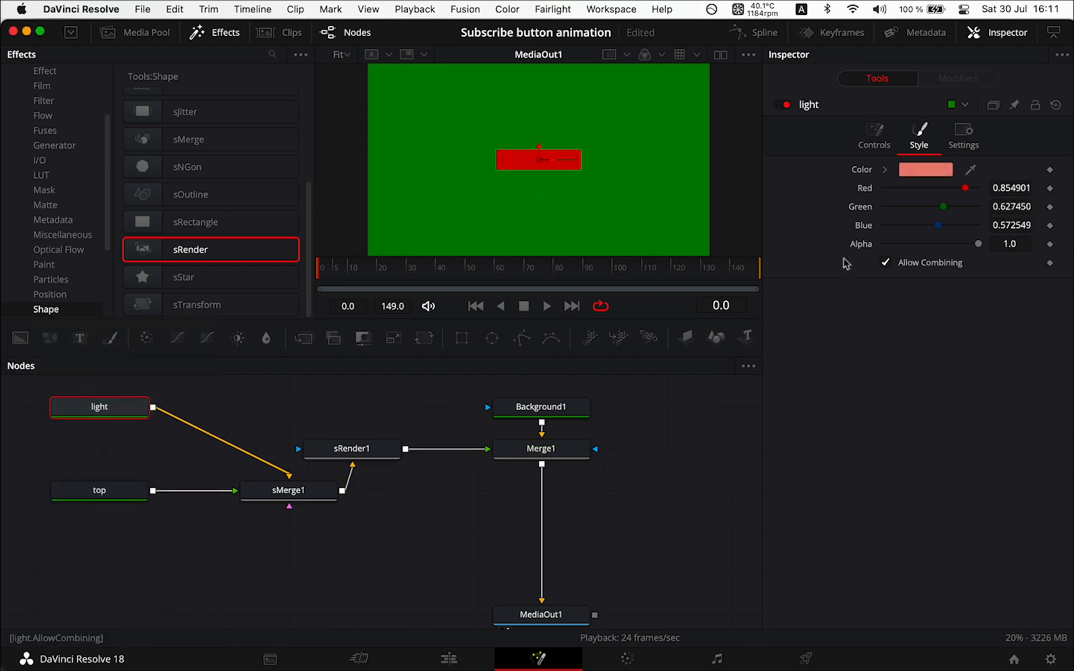
Step: Set the light rectangle's Y offset to -0.002 so it forms a thin highlight under the button
click(875, 138)
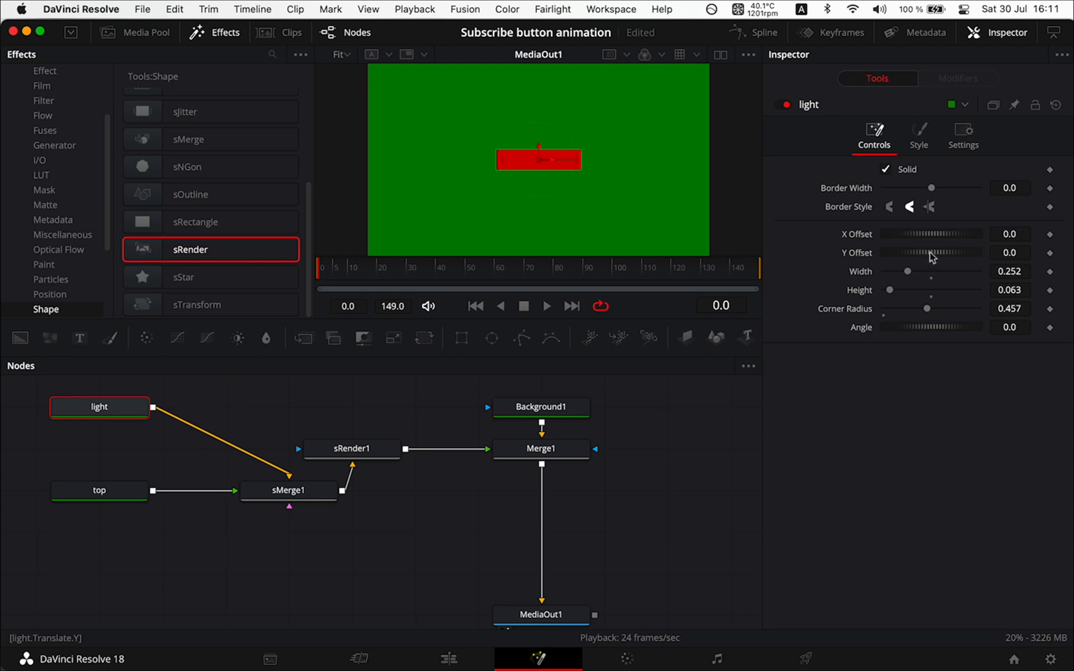
scroll(556, 170, up, 3)
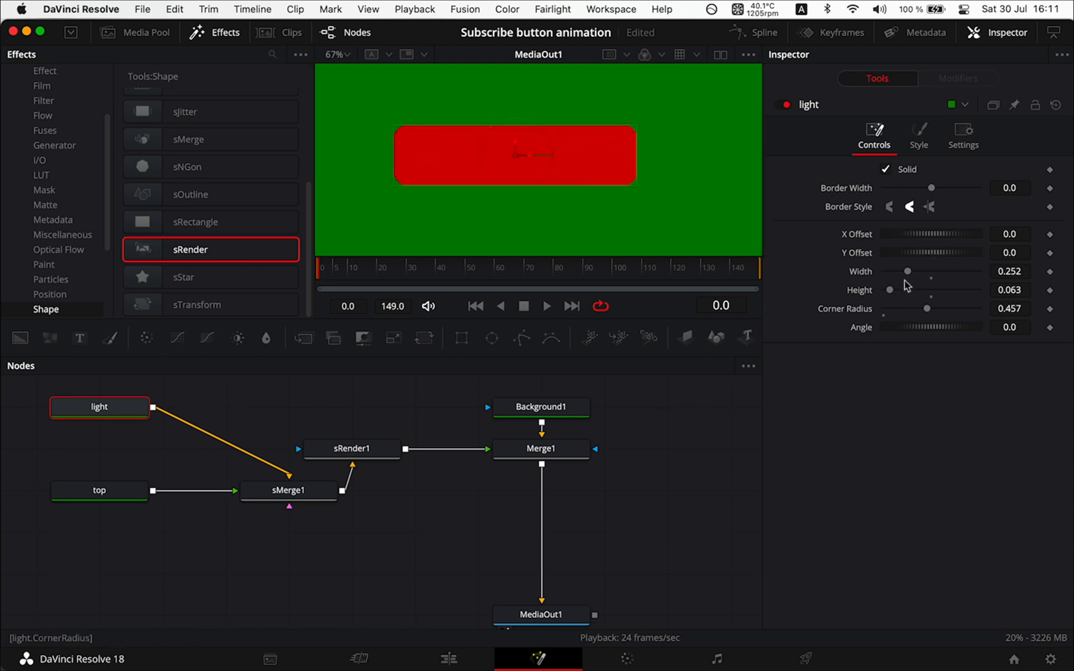
drag(1012, 253, 998, 254)
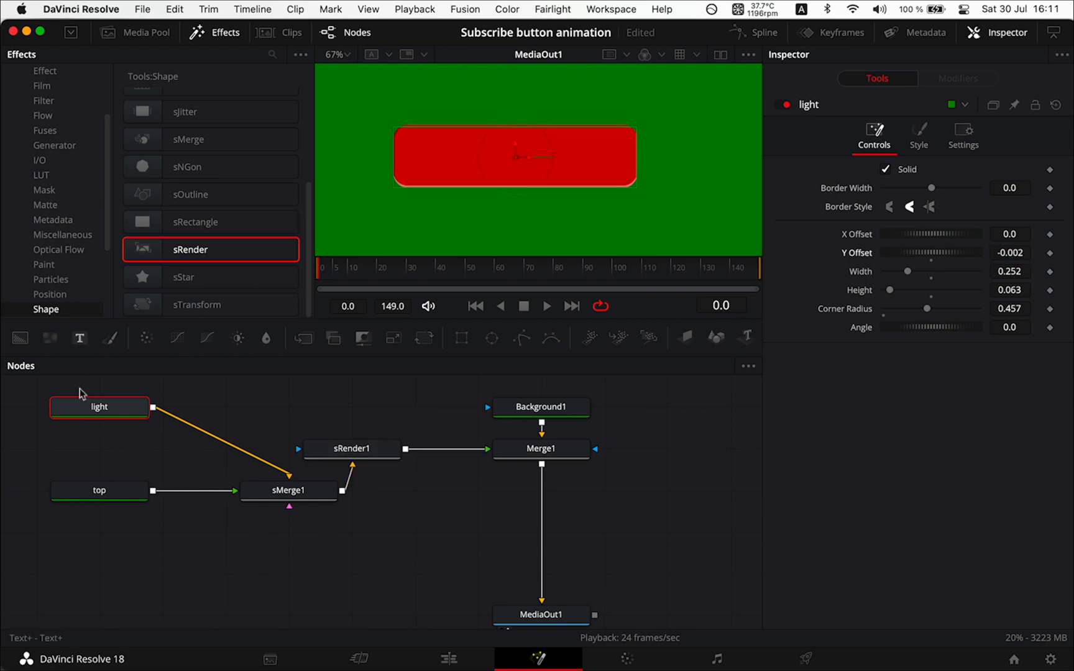
click(154, 578)
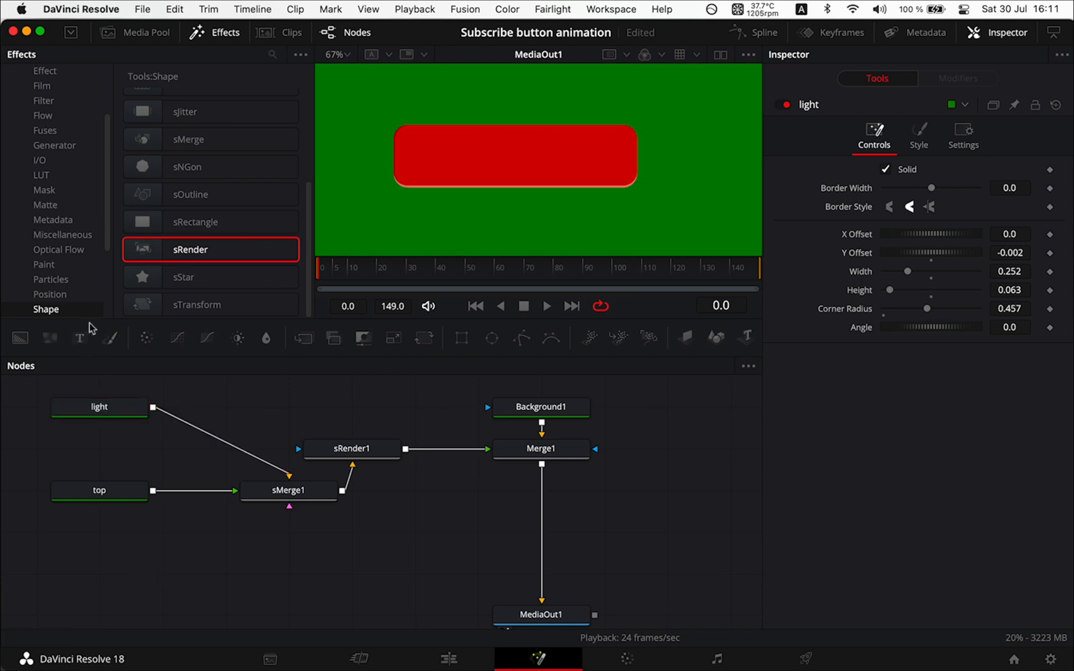
Step: Add a Text+ node in the empty area below the rectangle nodes and rename it Subscribe
drag(81, 339, 149, 566)
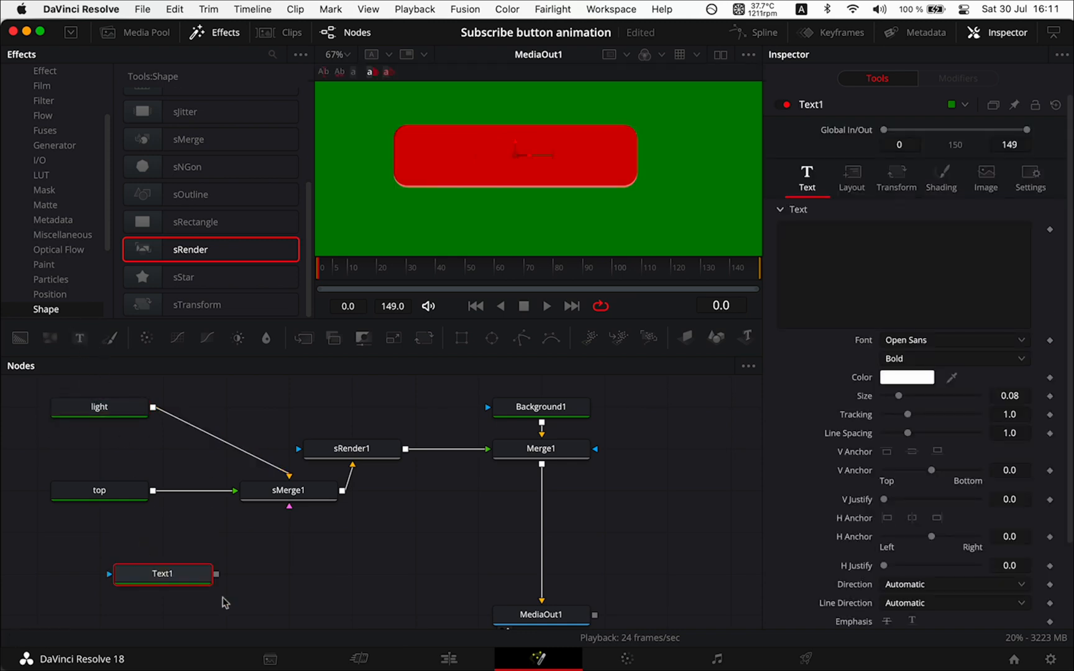
right_click(172, 581)
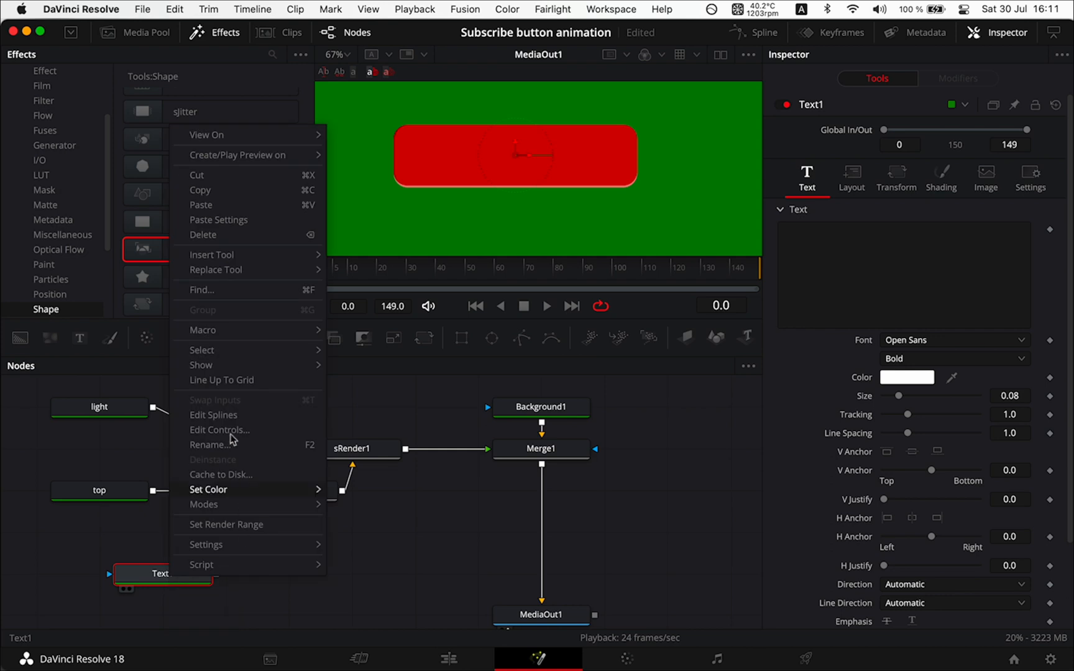
click(211, 445)
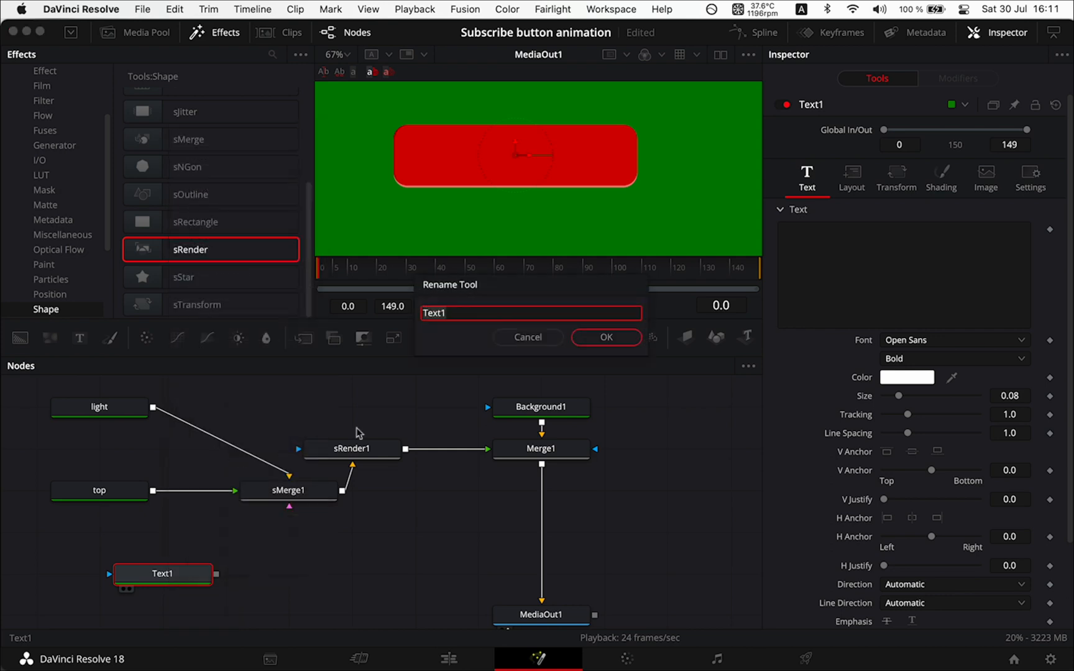
text(Subscribe)
click(617, 337)
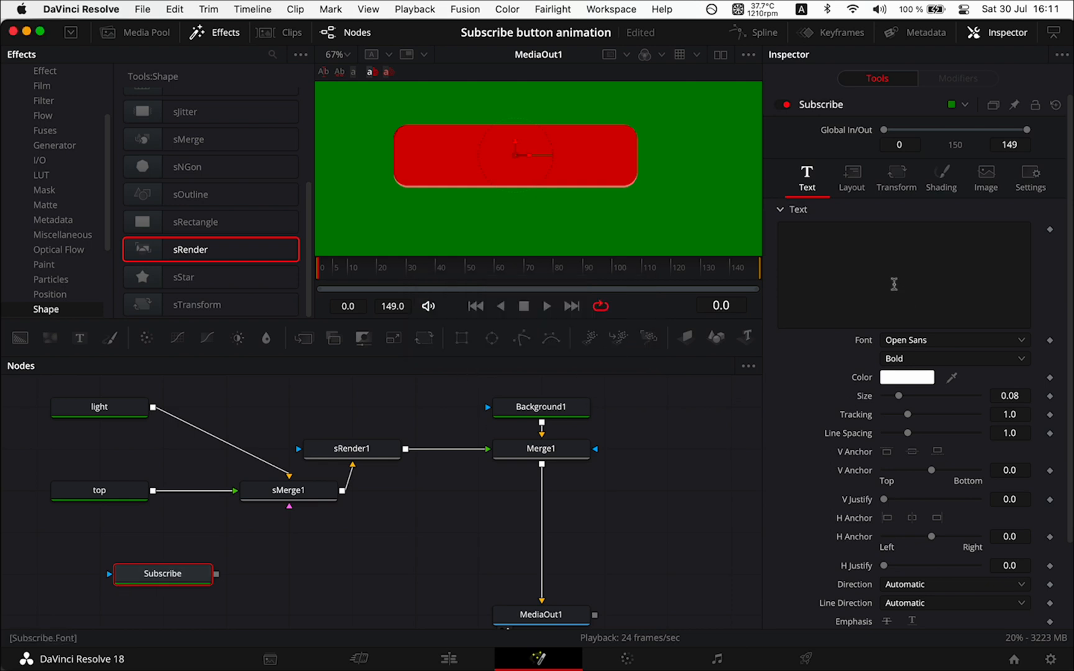
Step: Enter "Subscribe" as the node's text and merge it over the sRender1 output at a size of 0.75
click(893, 284)
text(Subscribe)
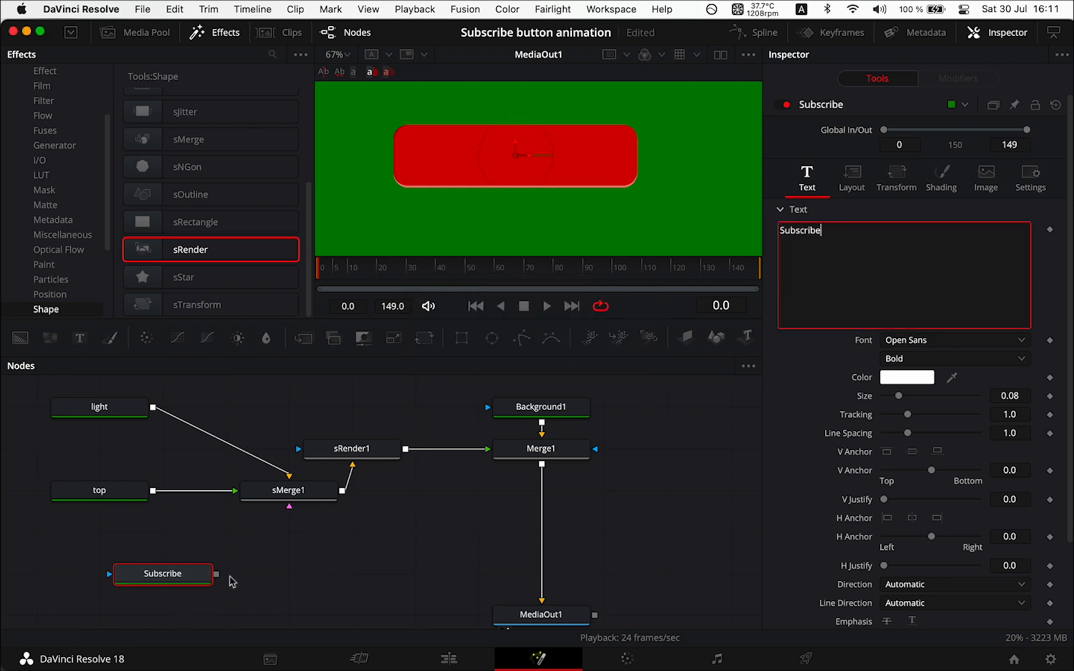
drag(218, 578, 405, 453)
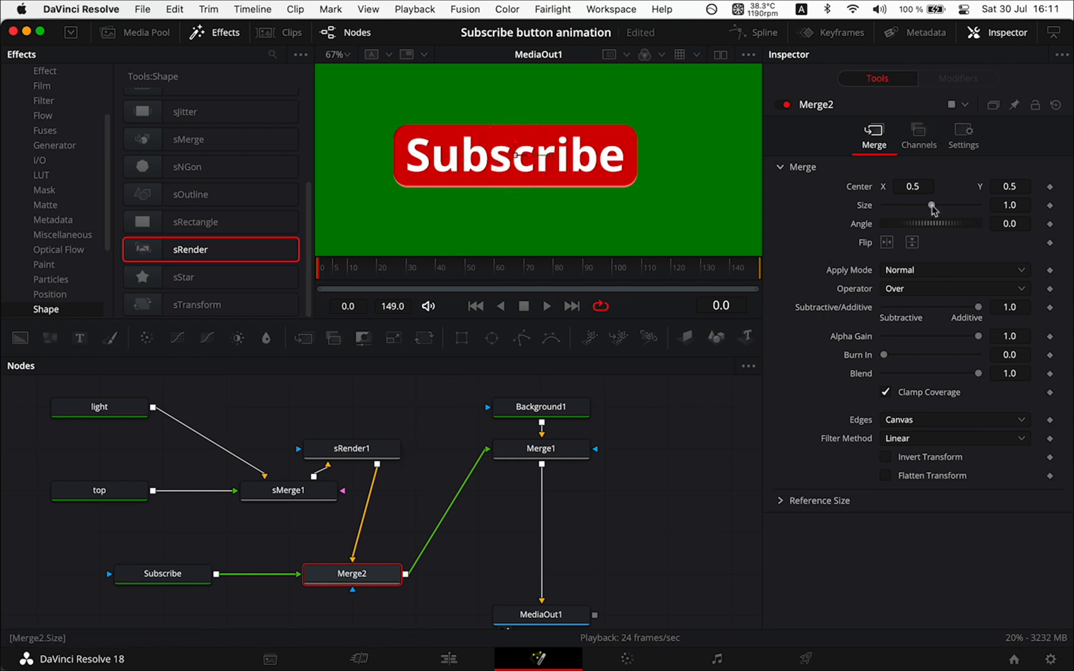
drag(931, 206, 920, 207)
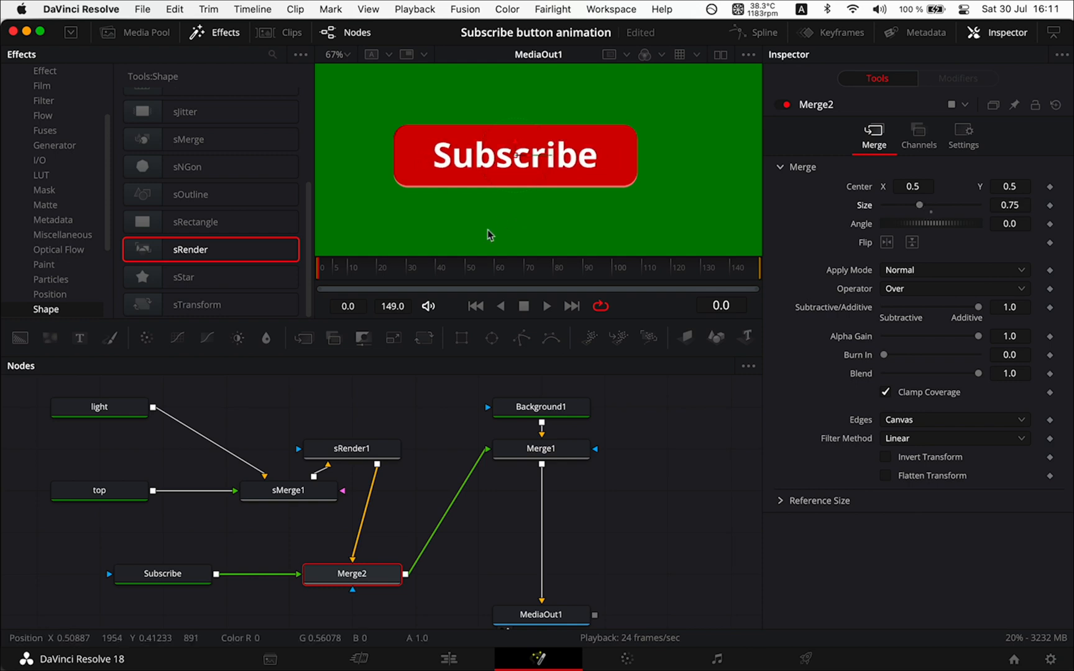
Step: Move the Background1 node up to make room and paste an unconnected copy of the top rectangle above the light node
scroll(430, 442, up, 3)
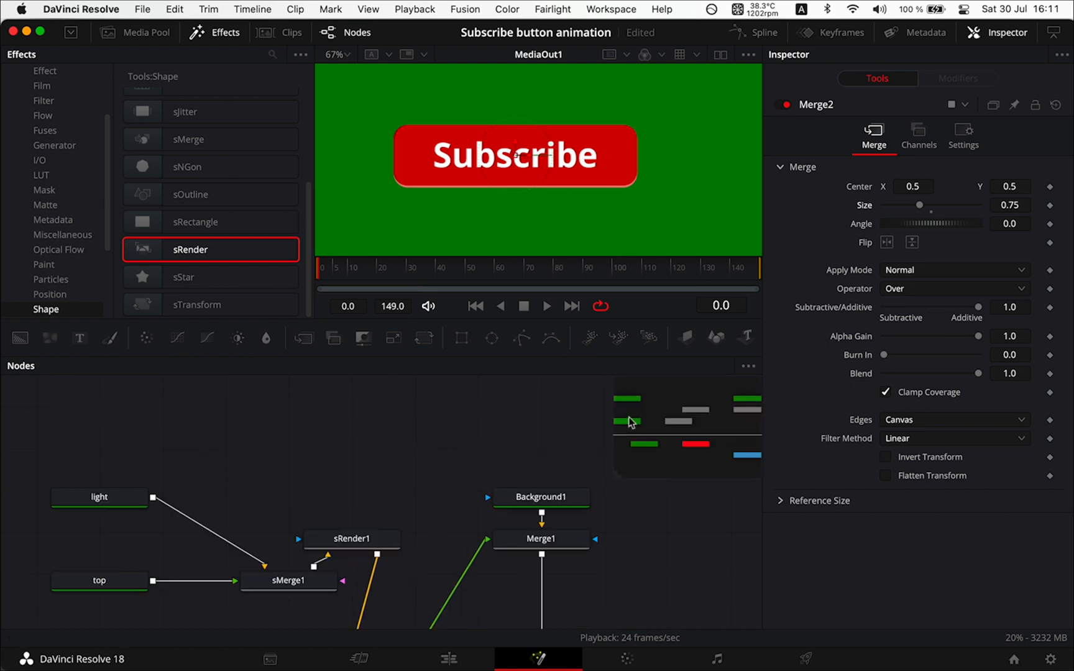
drag(567, 492, 562, 402)
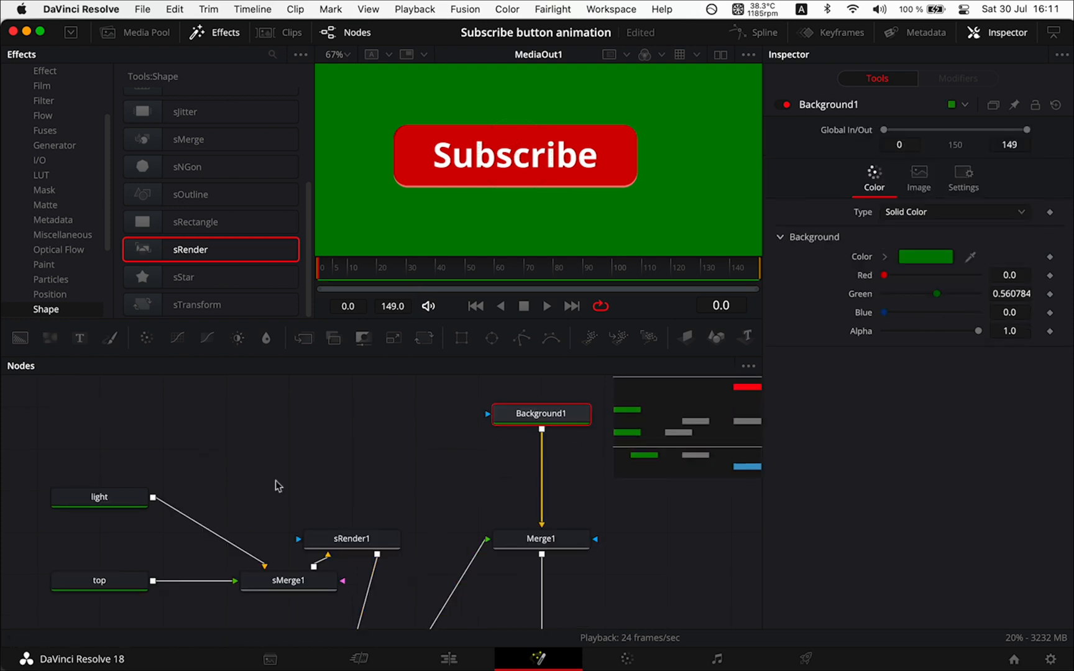
click(120, 583)
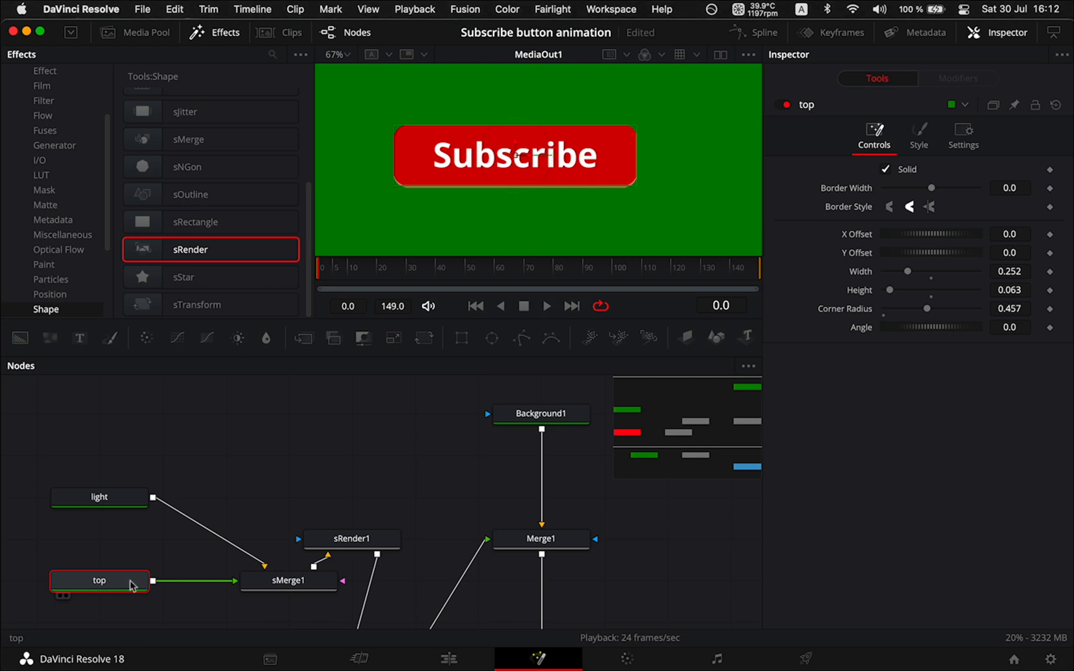
key(ctrl+v)
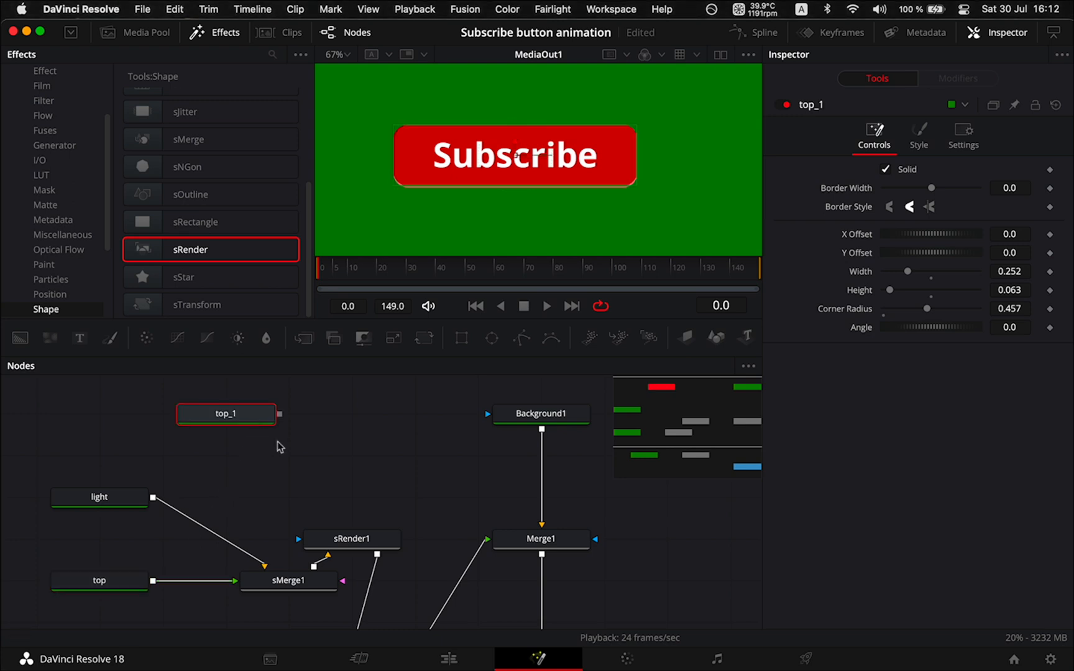